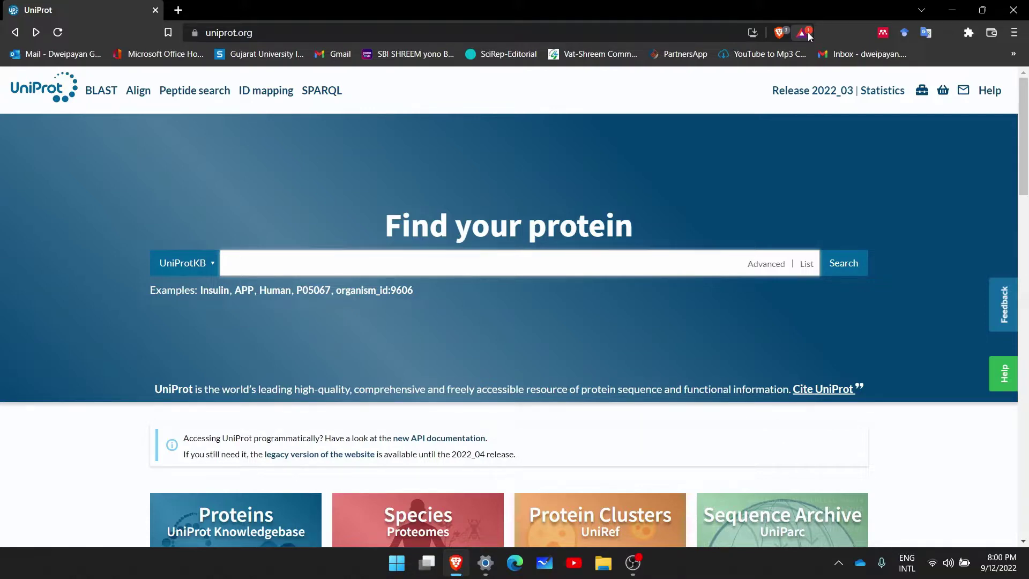
Search UniProtKB for 'Squalene Epoxidase' and filter results to S. cerevisiae (16 entries).
text(Squalene Epoxidase)
key(Return)
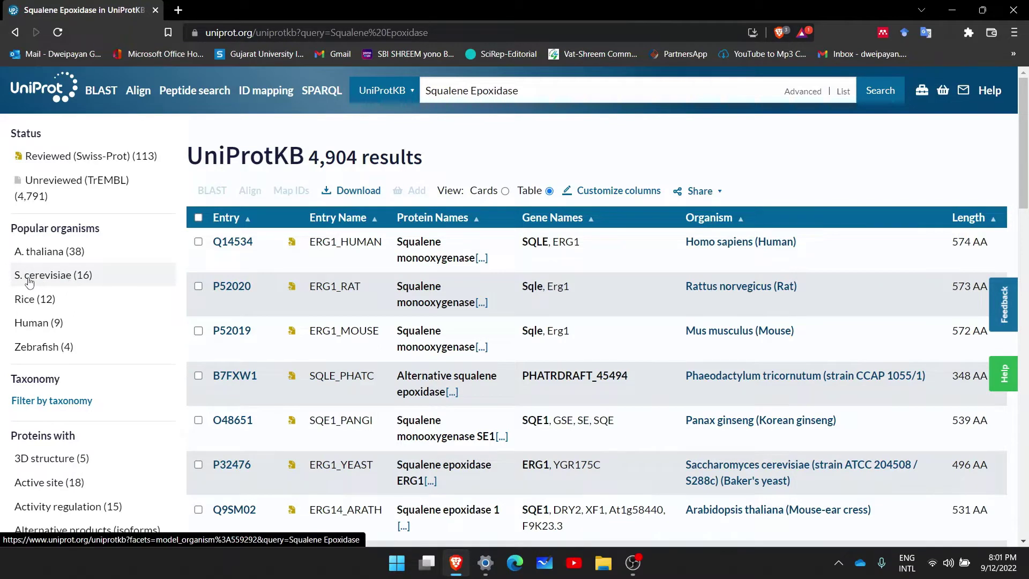
click(66, 277)
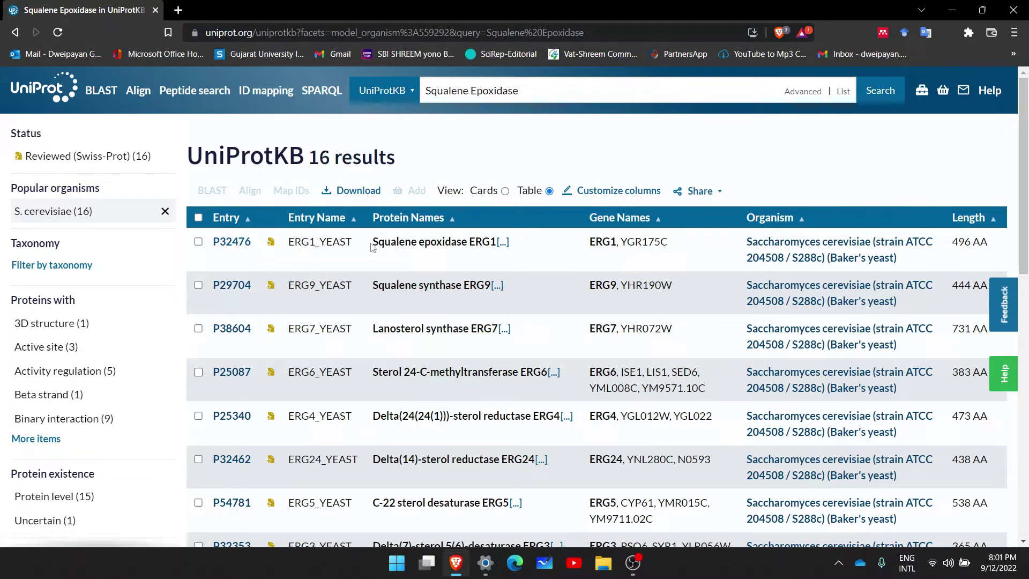
Open yeast ERG1 entry P32476 and review its 3D structure databases section.
click(236, 246)
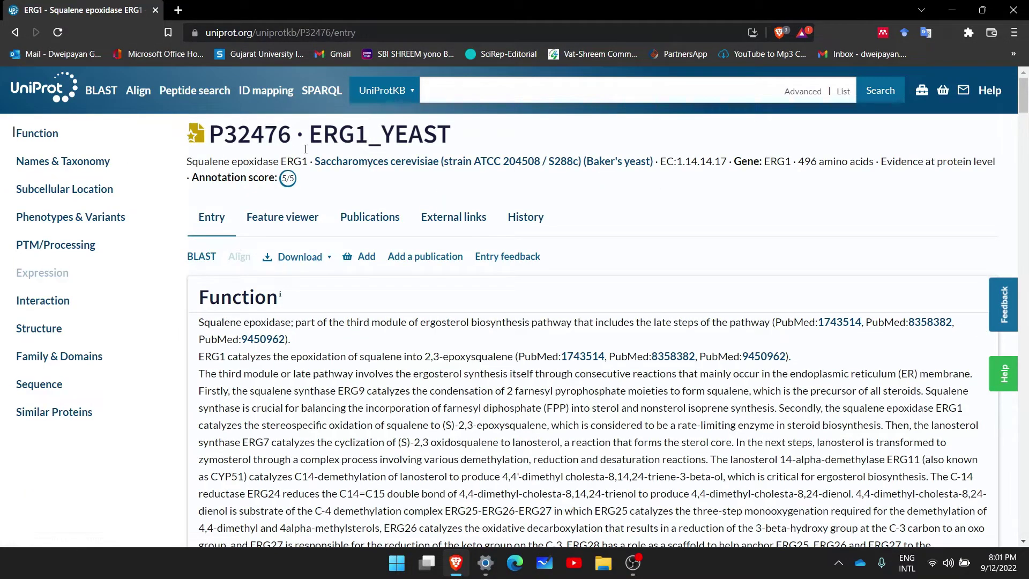
scroll(429, 191, down, 20)
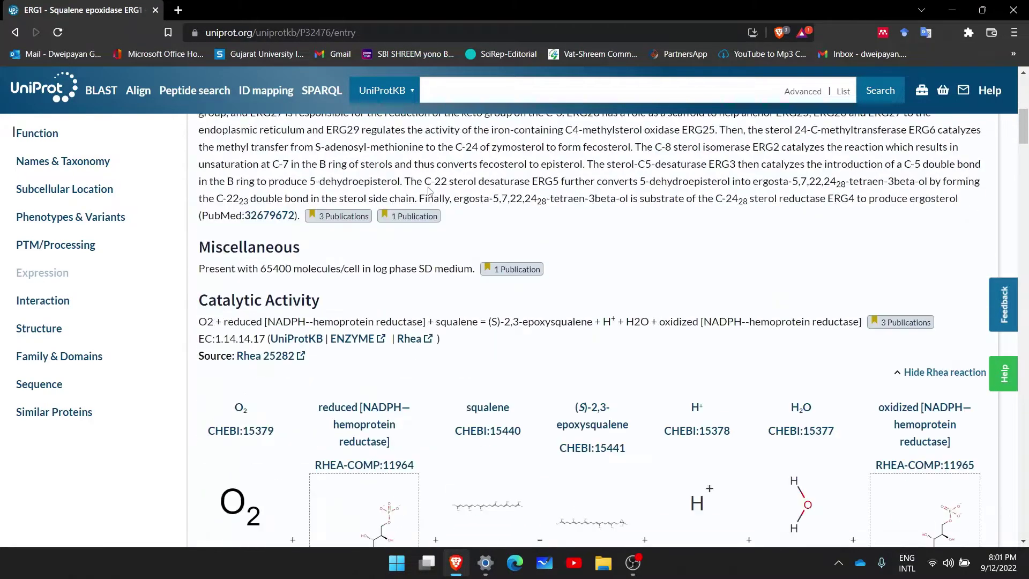
scroll(429, 191, down, 6)
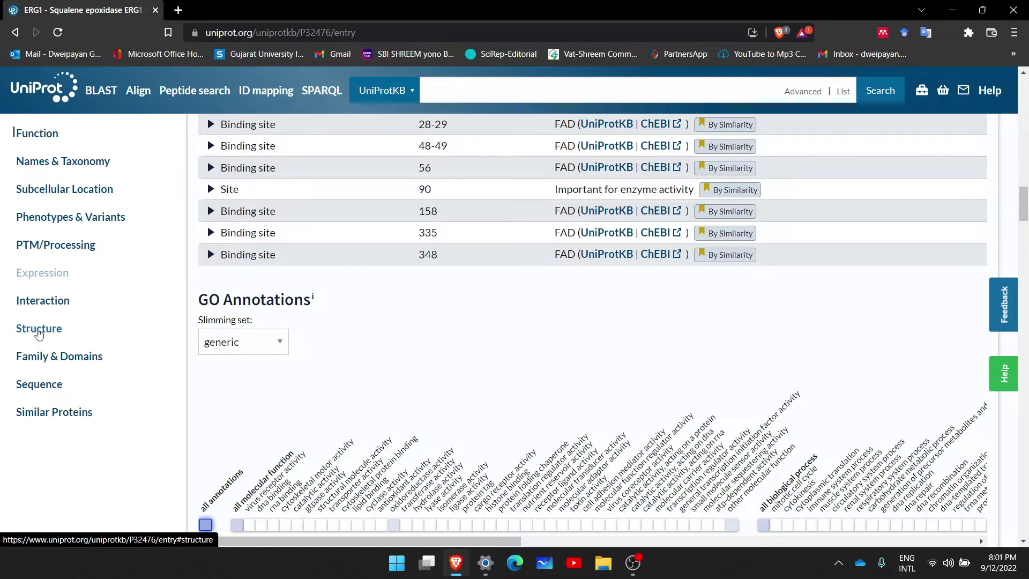
click(39, 333)
scroll(287, 363, down, 4)
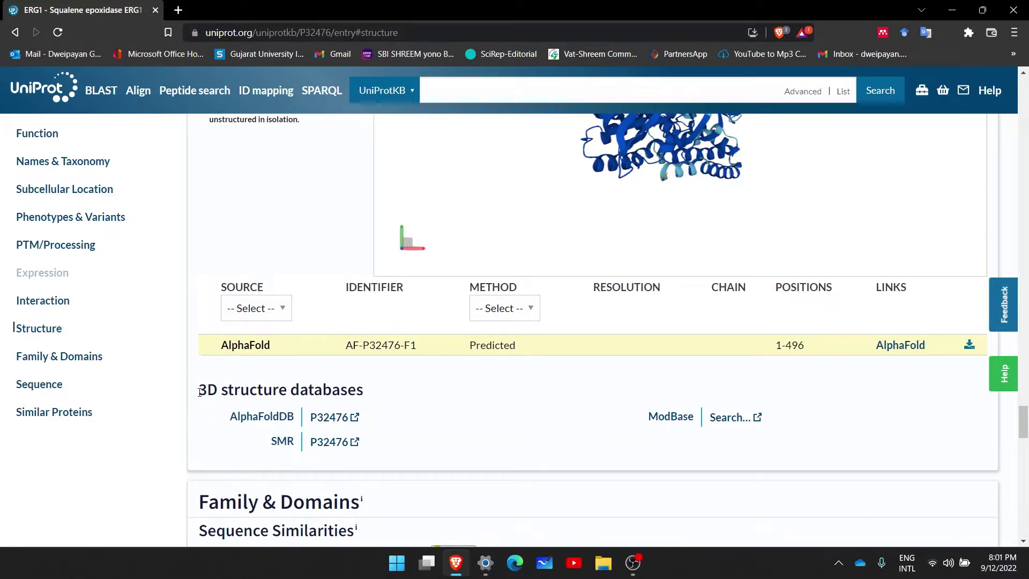
drag(199, 391, 424, 387)
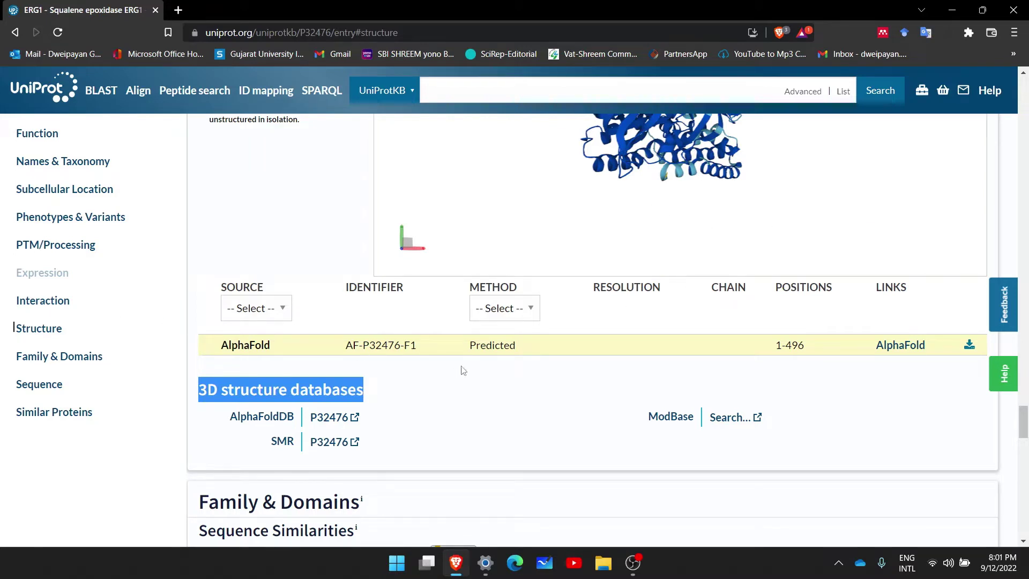
Inspect the P32476 protein sequence, close the keywords help, and return to the Structure section.
click(58, 391)
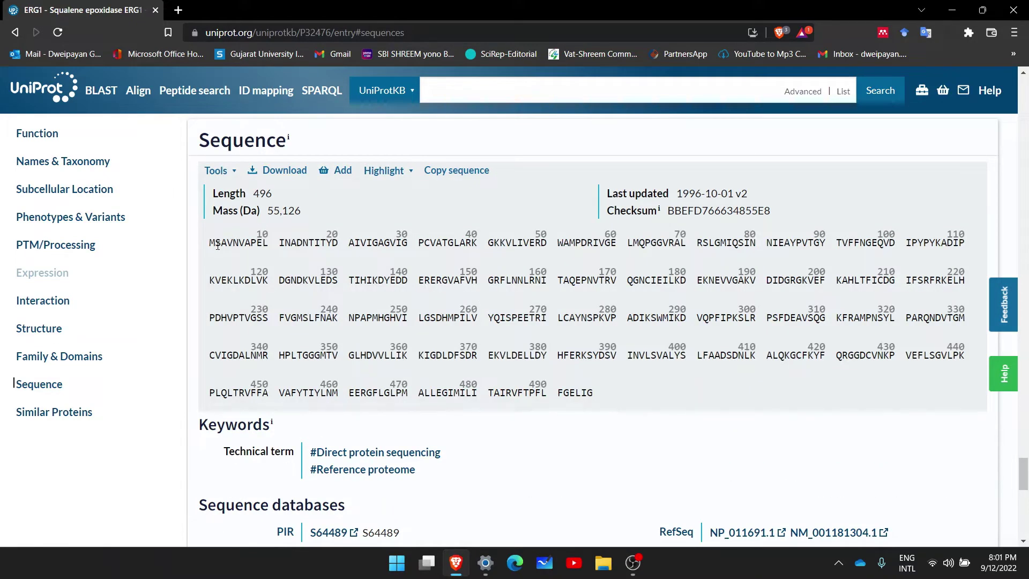
drag(212, 244, 593, 395)
click(602, 427)
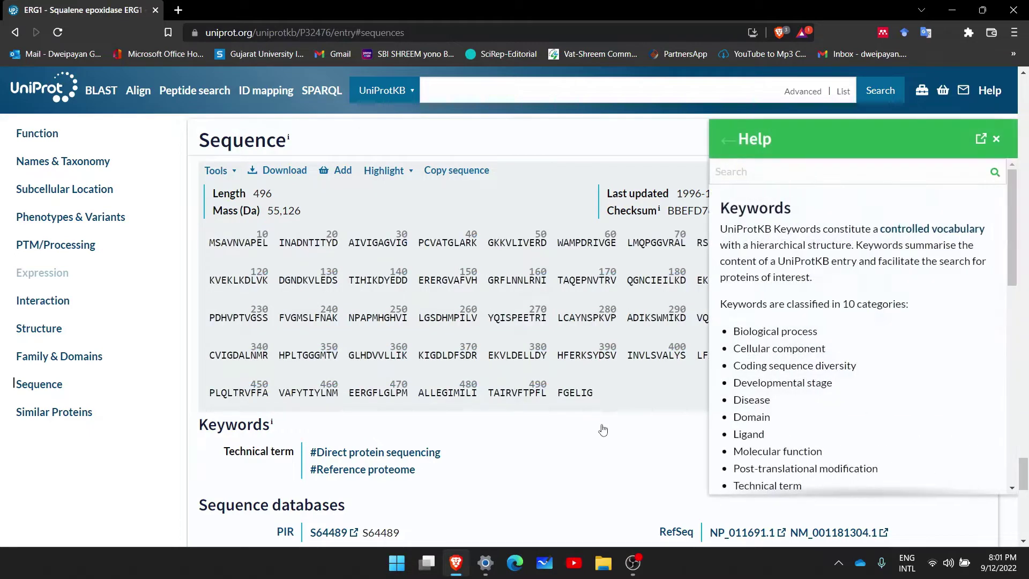
click(996, 139)
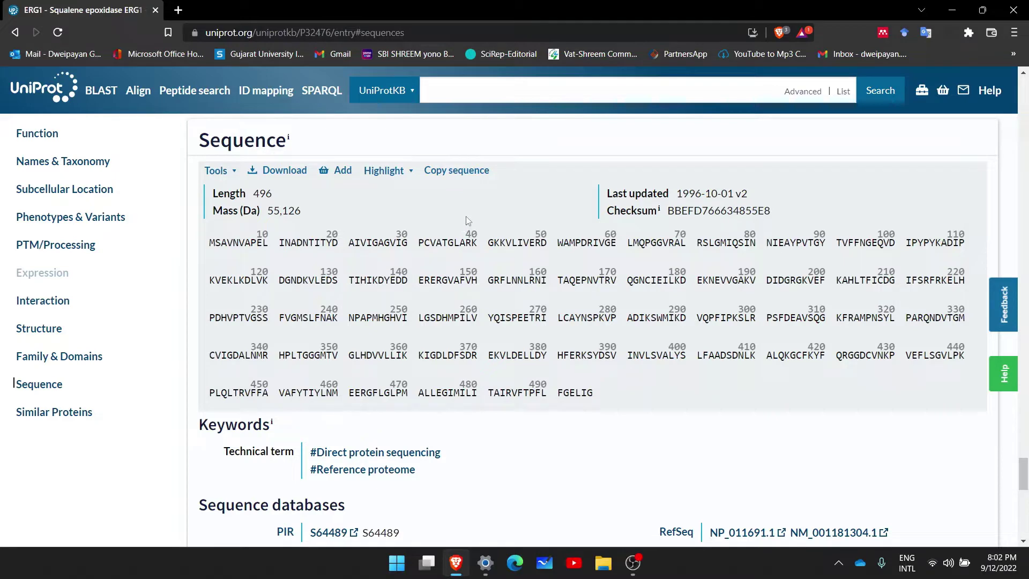
click(38, 330)
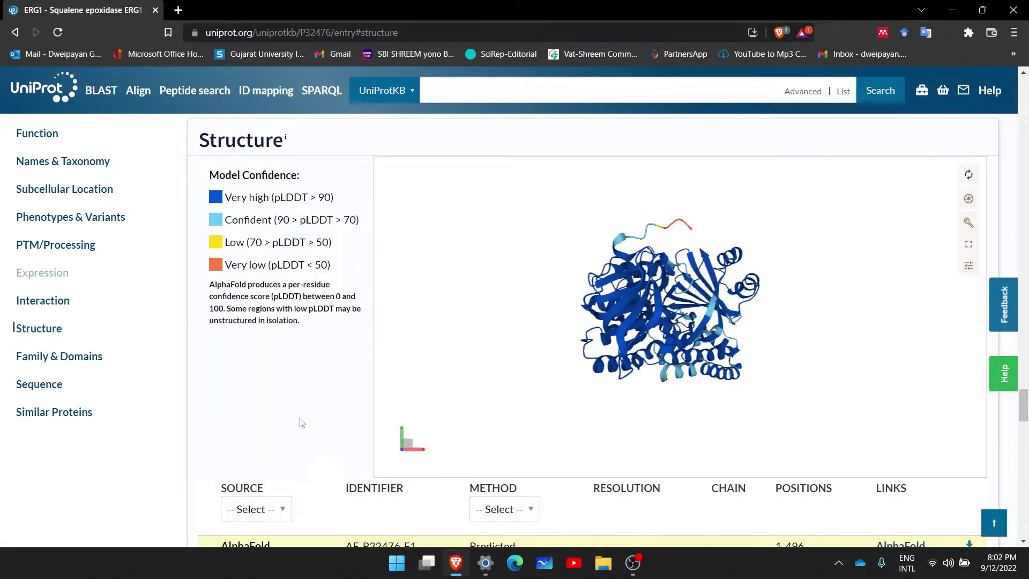
Open the AlphaFoldDB and SMR P32476 links in new tabs.
scroll(362, 423, down, 3)
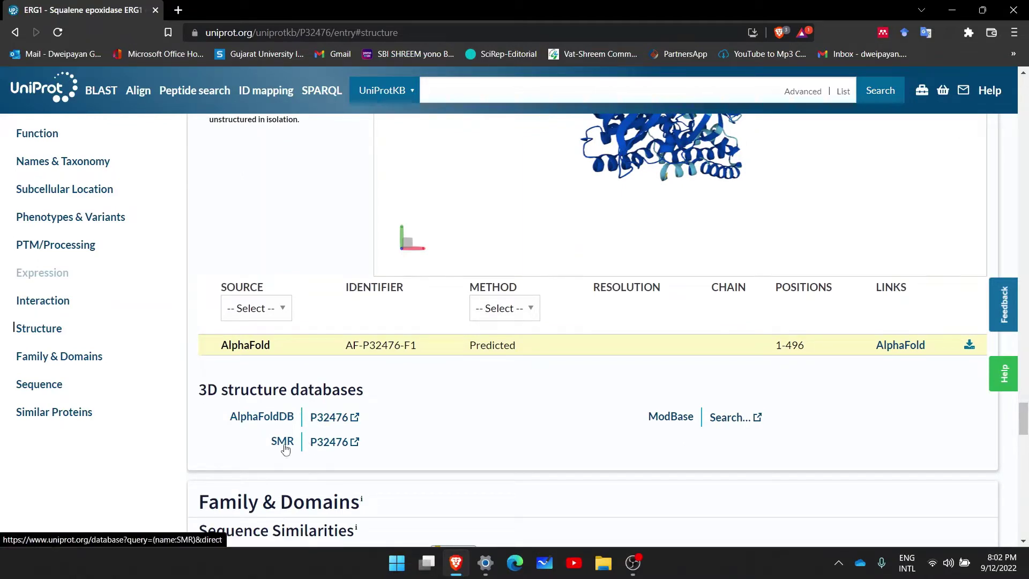
click(340, 419)
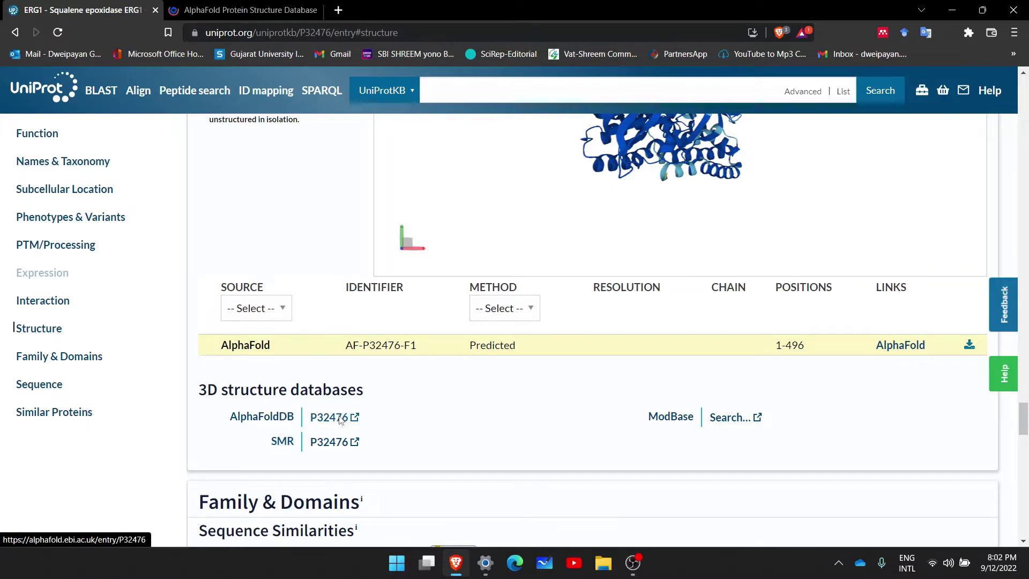
click(331, 442)
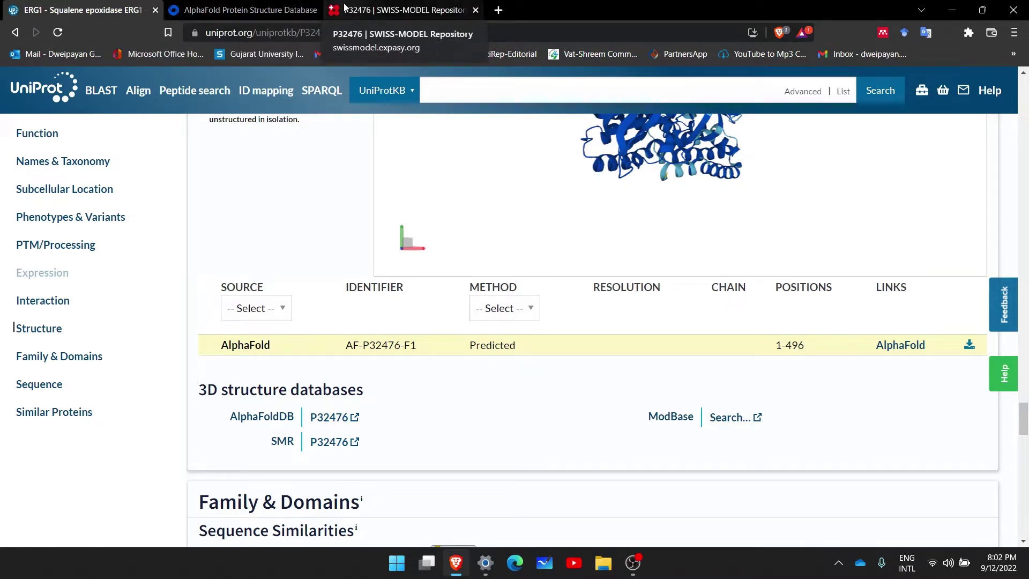
Review the Squalene monooxygenase prediction and PAE plot, then download AF-P32476-F1-model_v3.pdb.
click(244, 15)
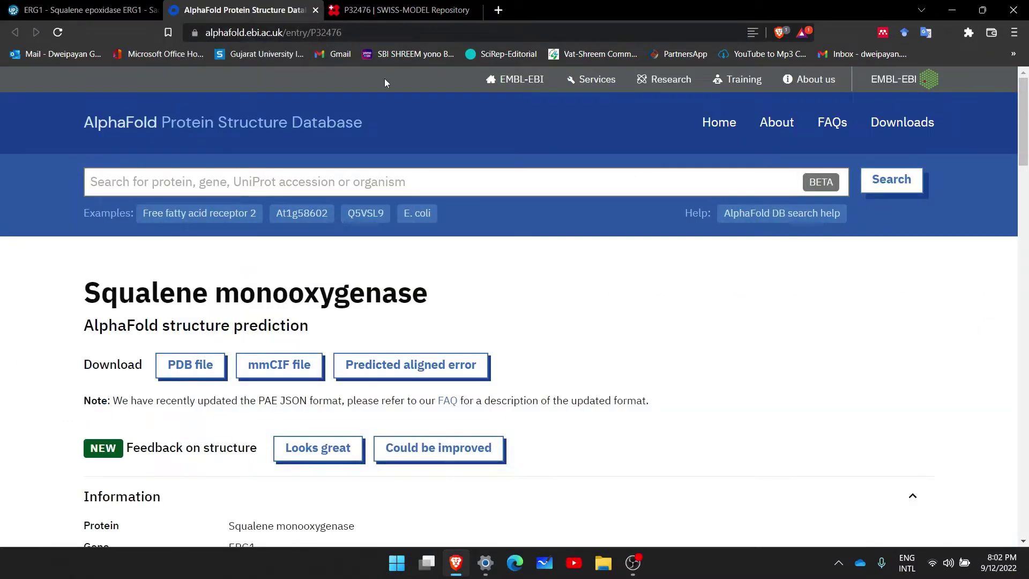
scroll(364, 293, down, 3)
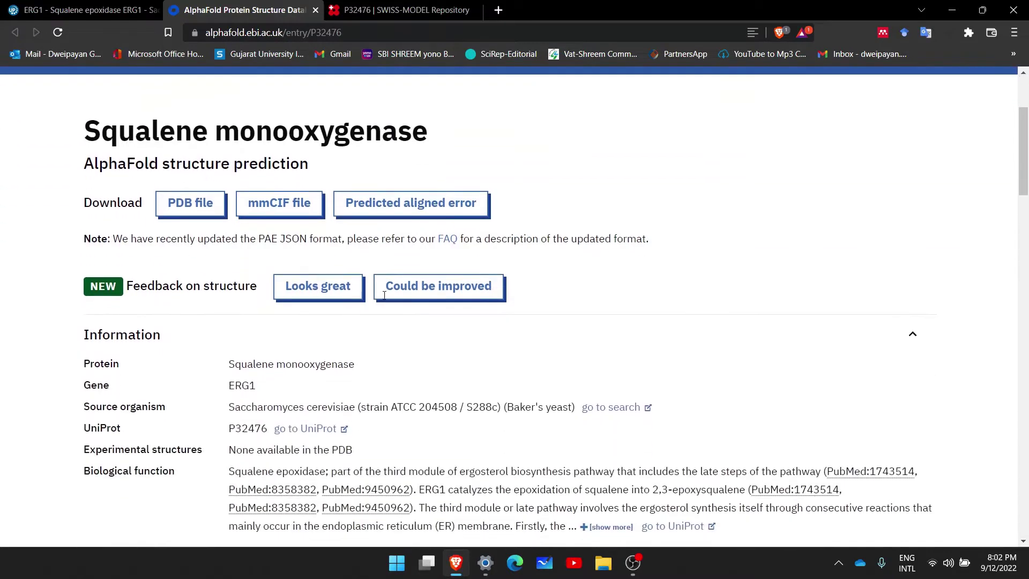
drag(95, 102, 497, 144)
scroll(619, 209, down, 4)
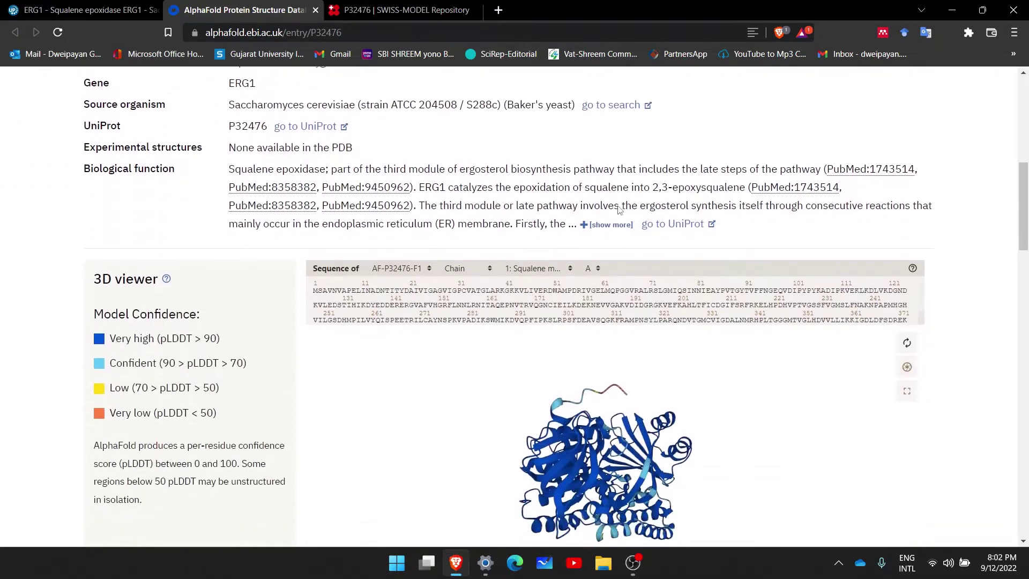
scroll(389, 369, down, 1)
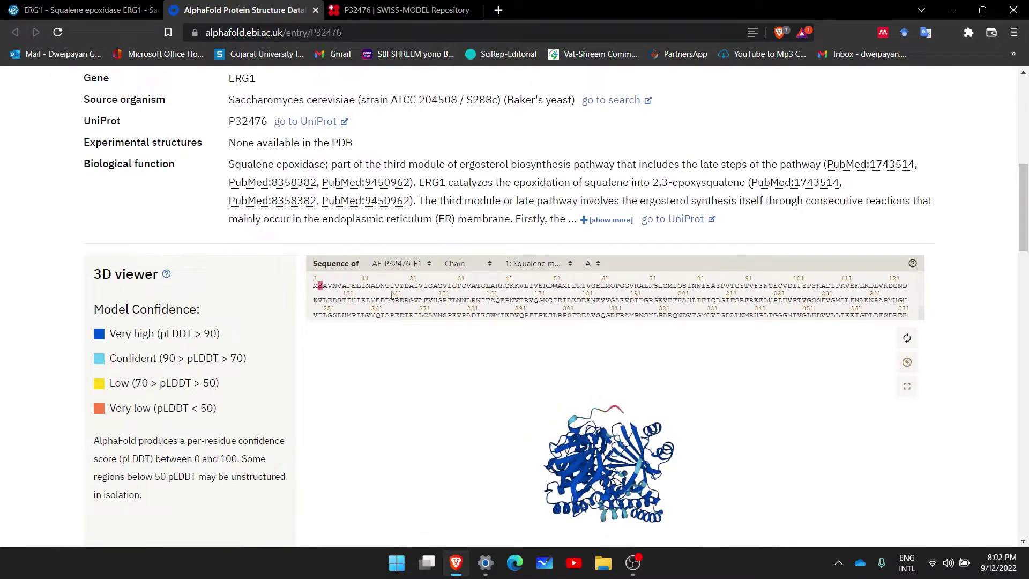
scroll(714, 396, down, 1)
scroll(977, 353, down, 5)
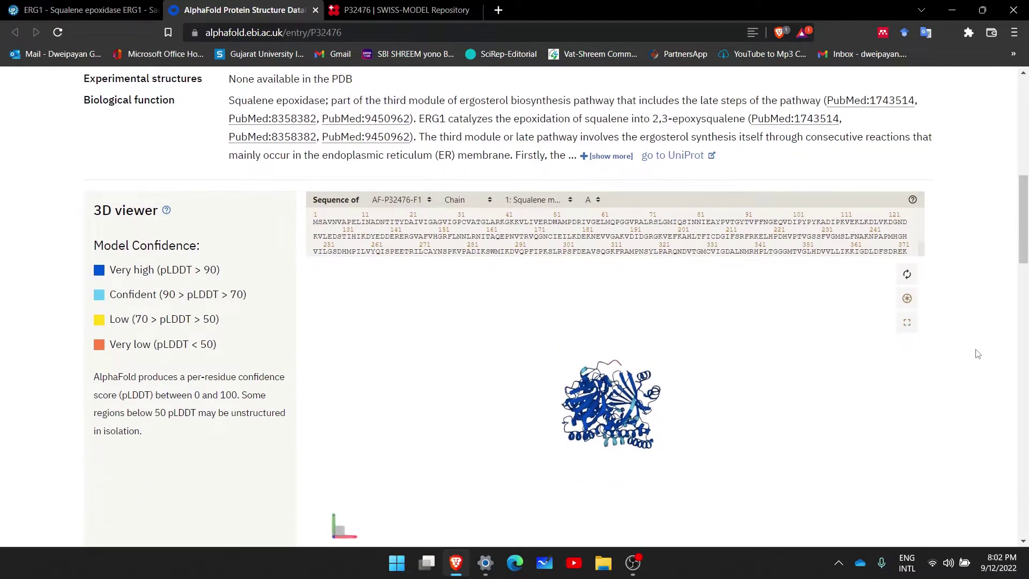
scroll(977, 354, down, 15)
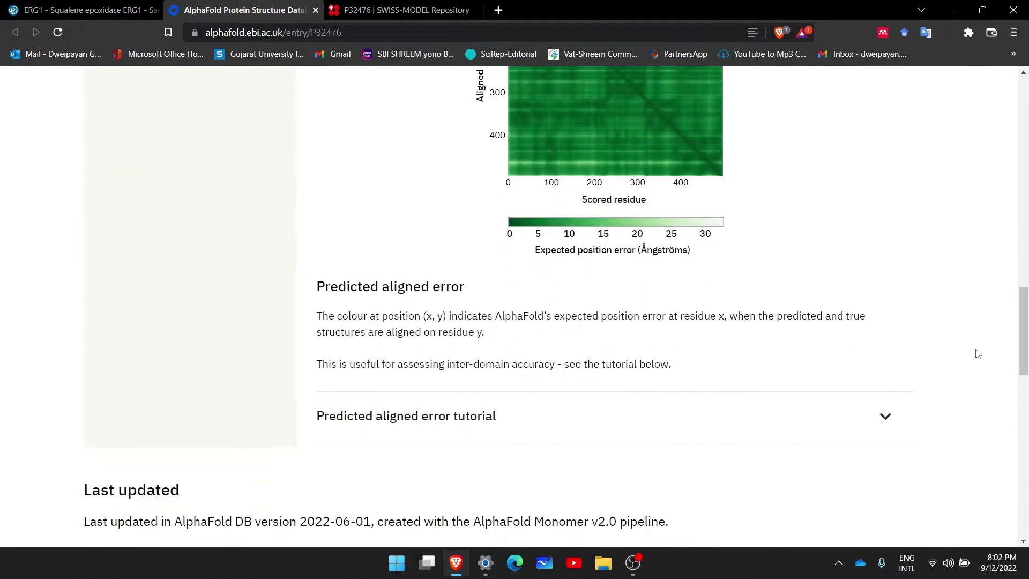
scroll(977, 353, up, 20)
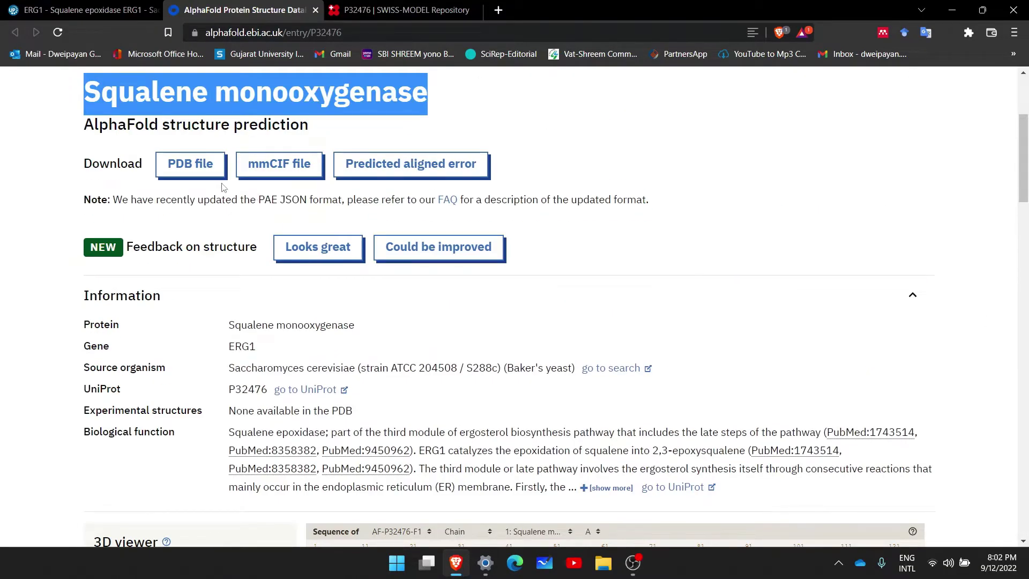
click(205, 175)
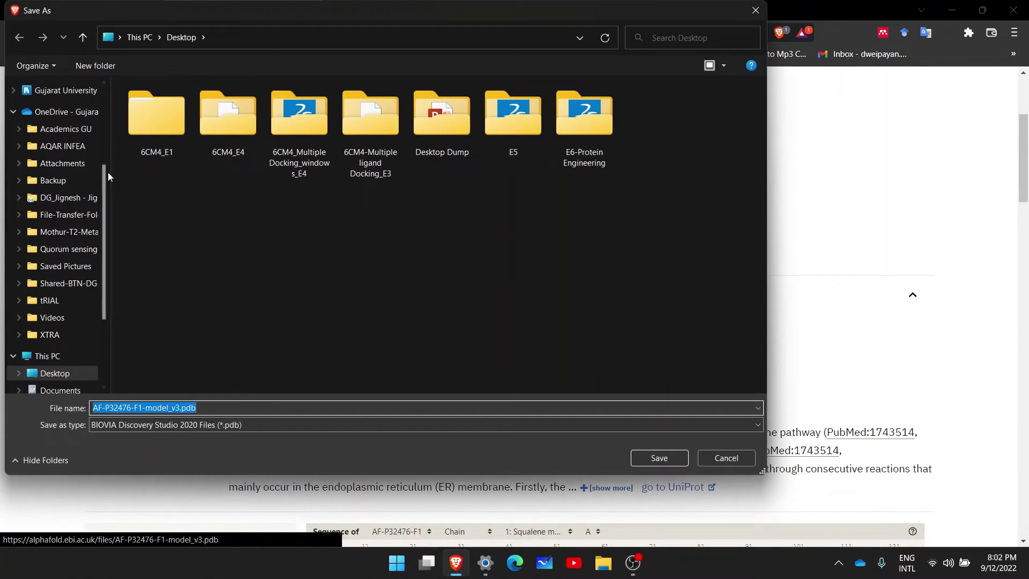
Create a Desktop folder named 'AF VS SM' and make it the save location.
scroll(103, 214, up, 3)
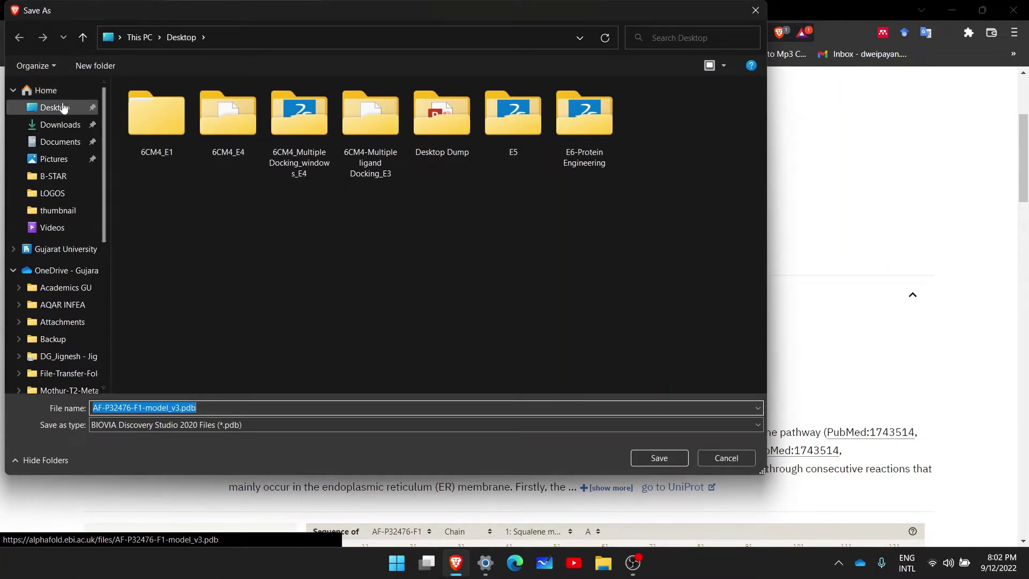
click(81, 107)
click(114, 408)
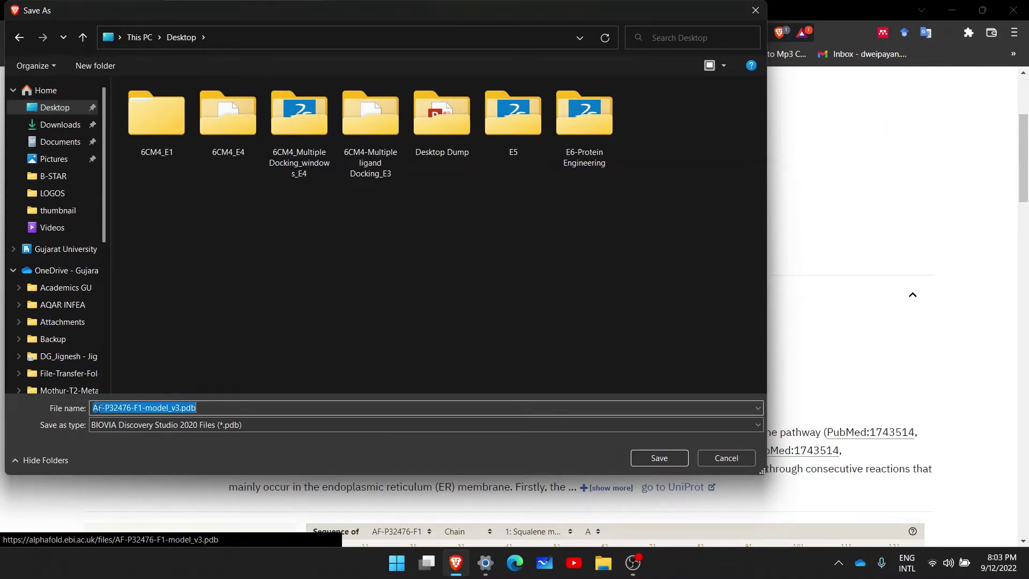
key(Home)
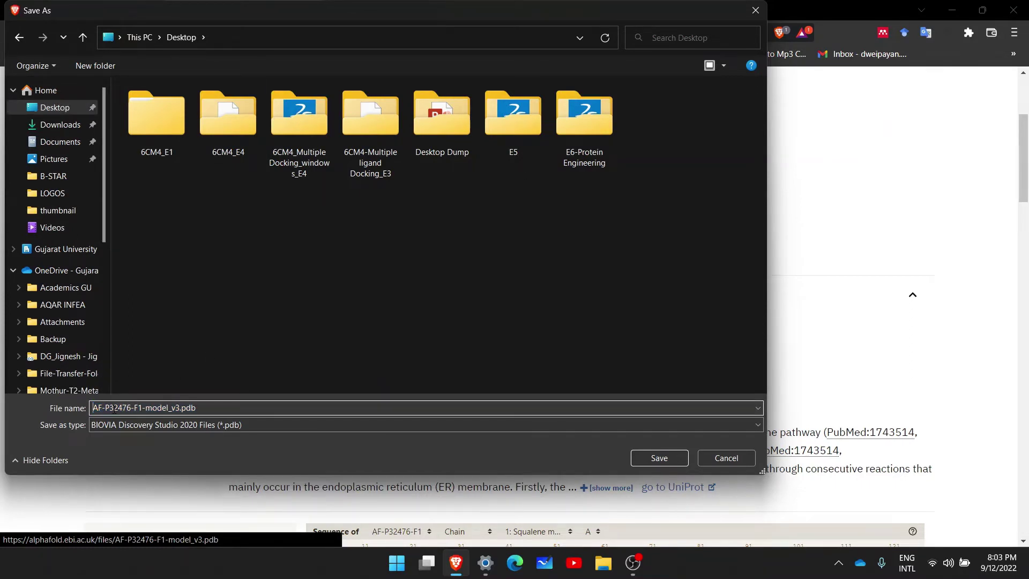
click(101, 66)
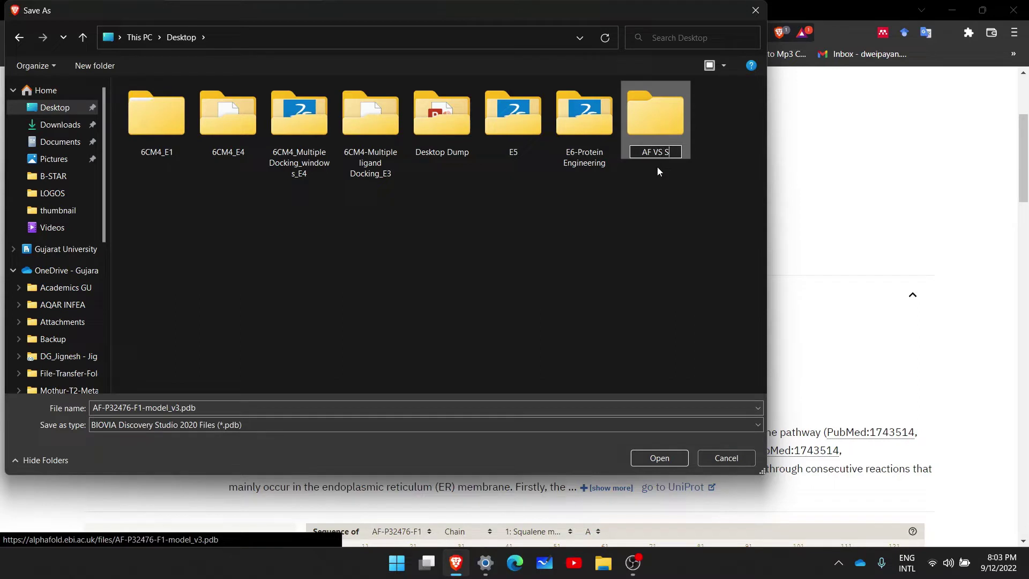
click(663, 133)
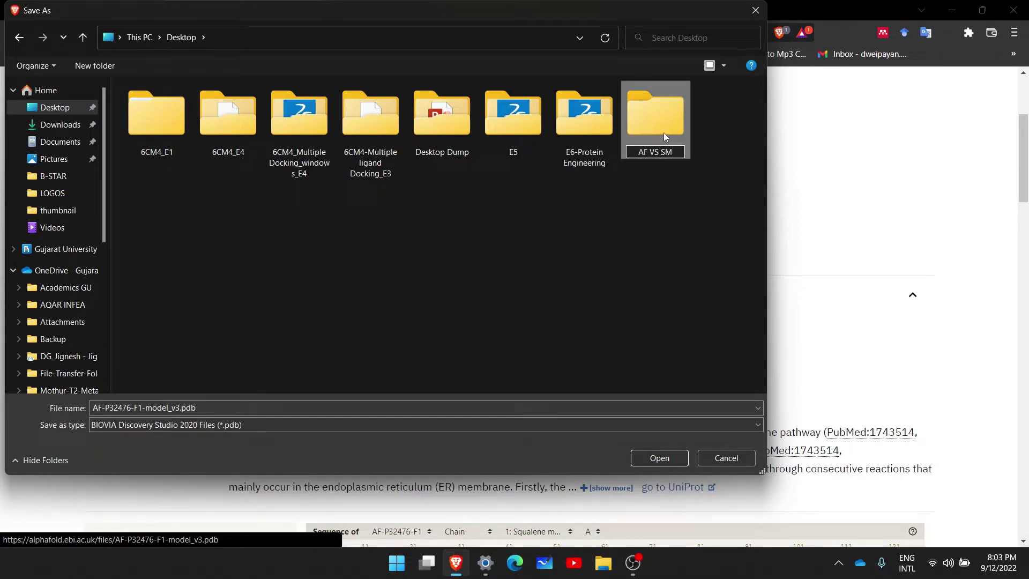
double_click(664, 137)
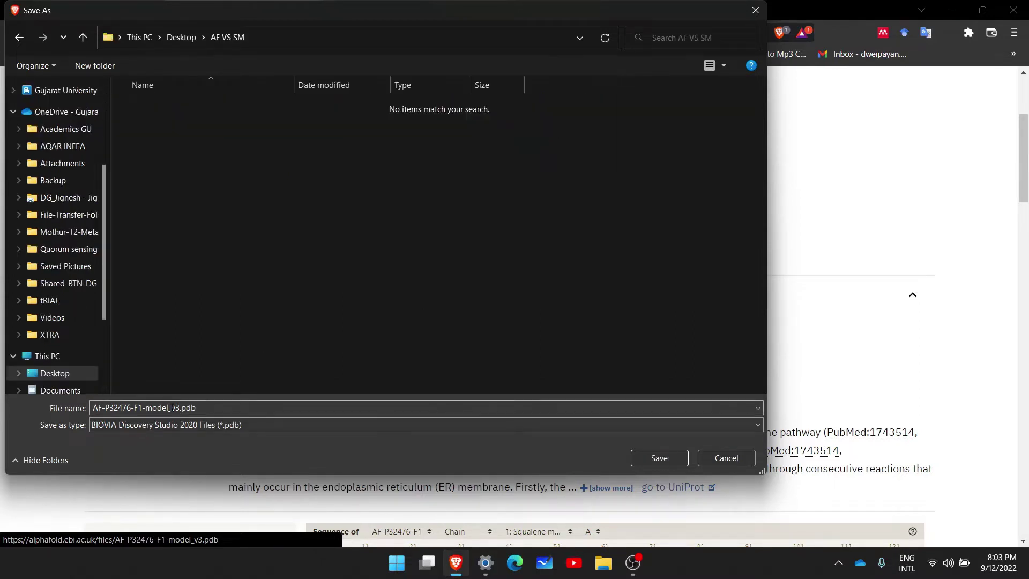
Rename the AlphaFold model file to AF.pdb and save it.
click(105, 408)
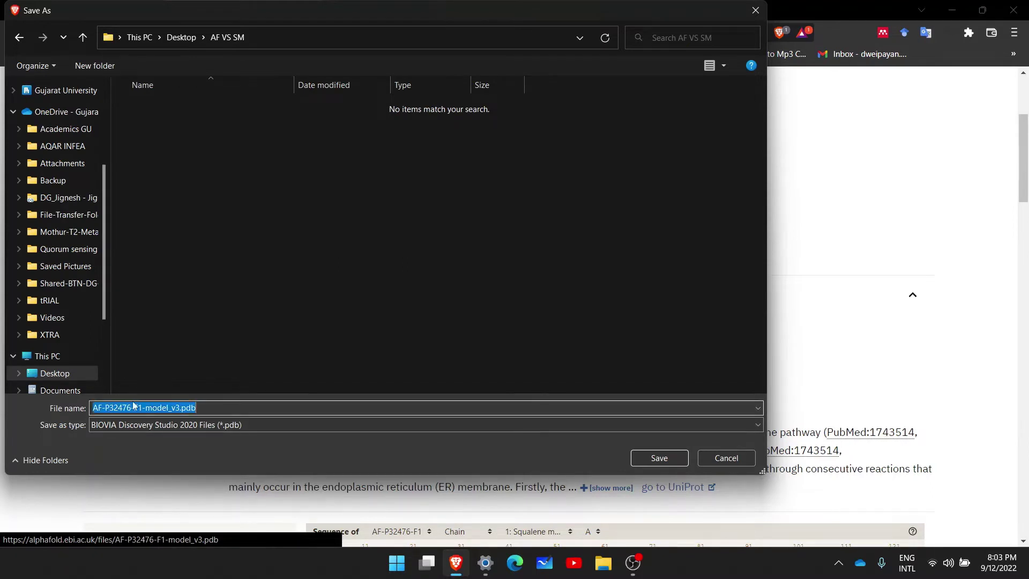
click(144, 407)
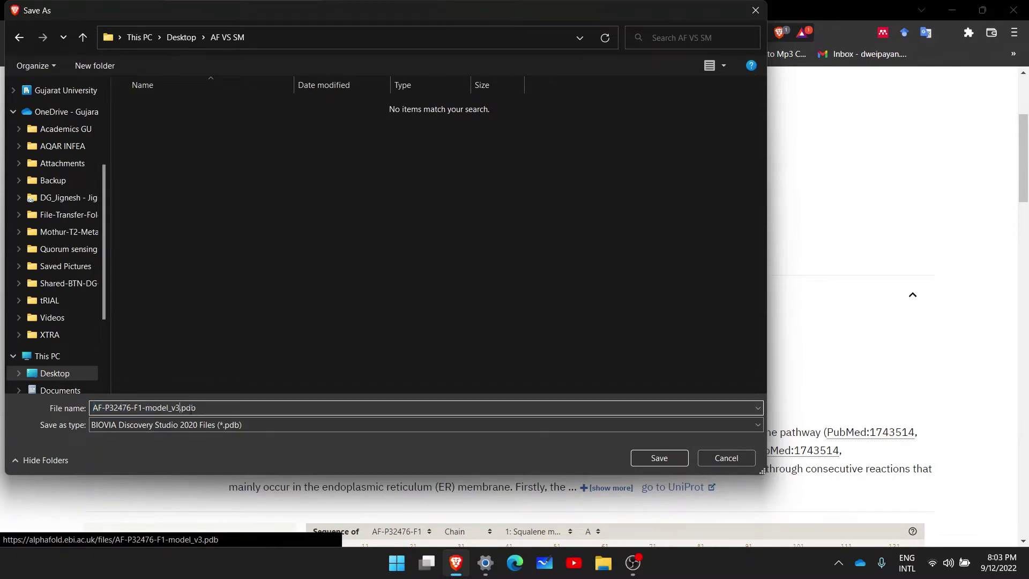
key(shift+Left)
key(shift+Left)
key(shift+Left)
key(shift+Left)
key(shift+Left)
key(shift+Left)
key(shift+Left)
key(shift+Left)
key(shift+Left)
key(shift+Left)
key(shift+Left)
key(shift+Left)
key(shift+Left)
key(shift+Left)
key(shift+Left)
key(shift+Left)
key(shift+Left)
key(shift+Left)
key(shift+Left)
key(shift+Left)
key(shift+Right)
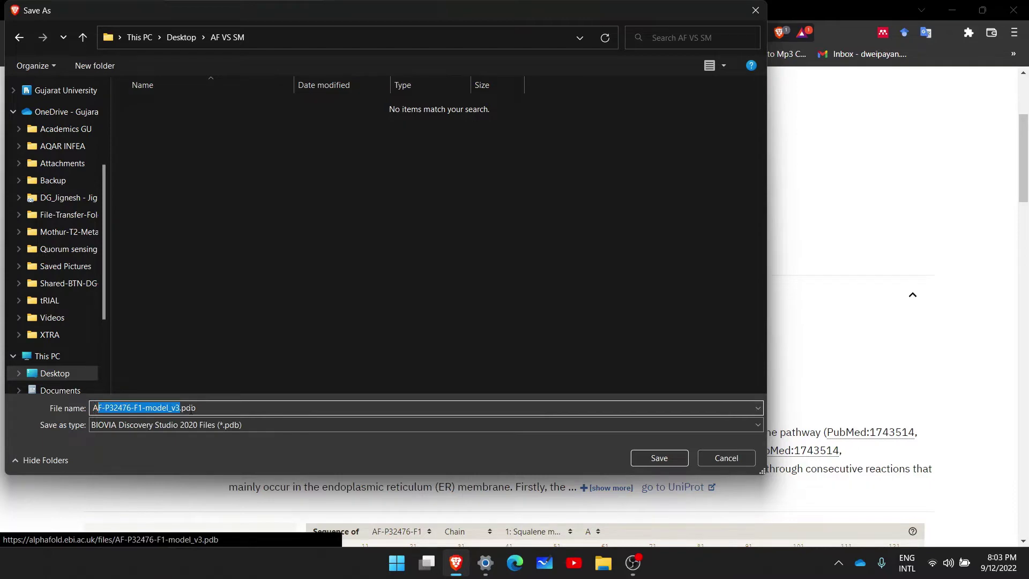
key(BackSpace)
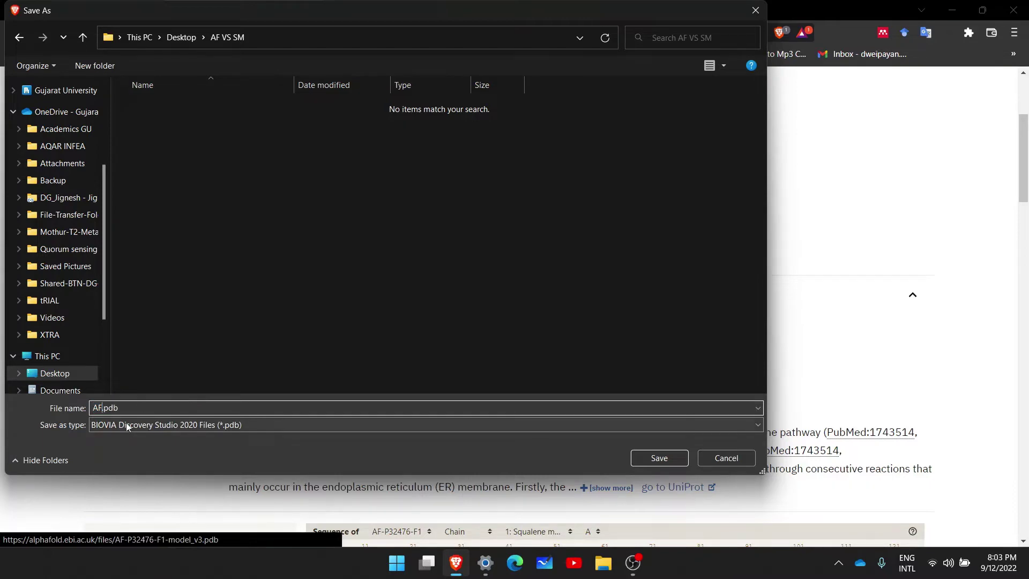
click(674, 458)
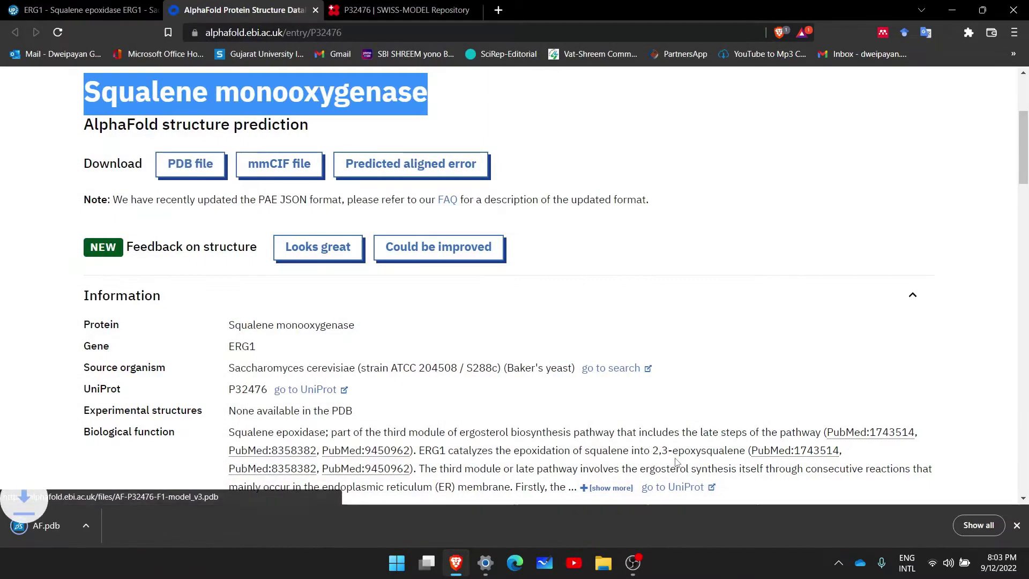
Go to the SWISS-MODEL Repository page for P32476 and view its Available Structures table.
click(402, 12)
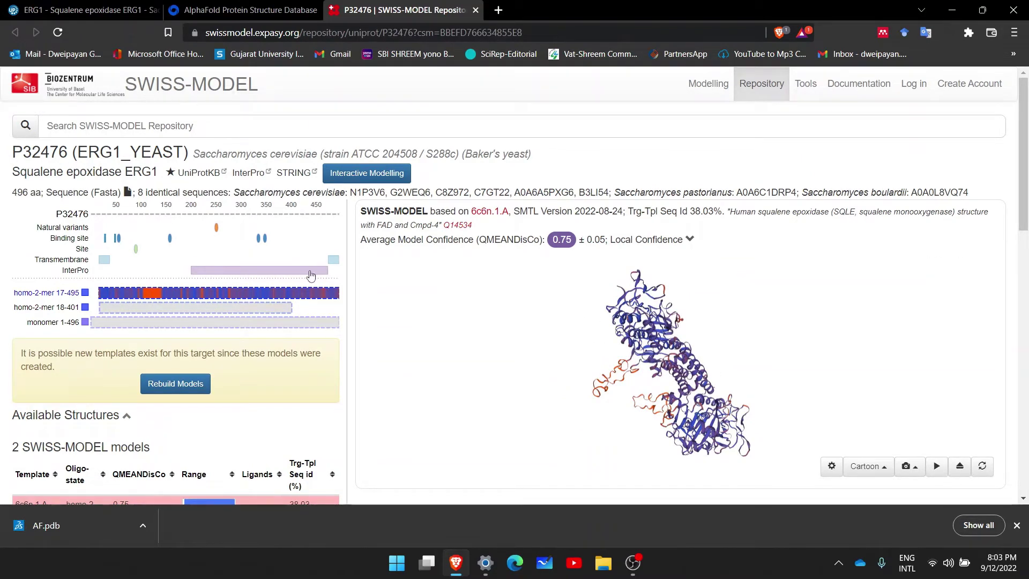
scroll(326, 400, down, 2)
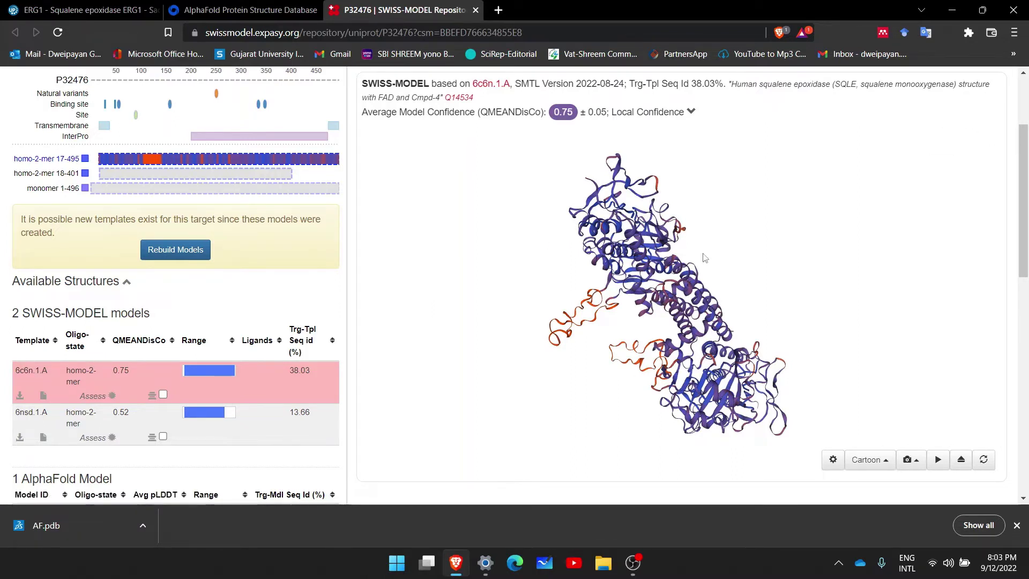
Review the 6c6n.1.A model's assessment: MolProbity 1.66, Ramachandran favoured 93.19%.
click(98, 397)
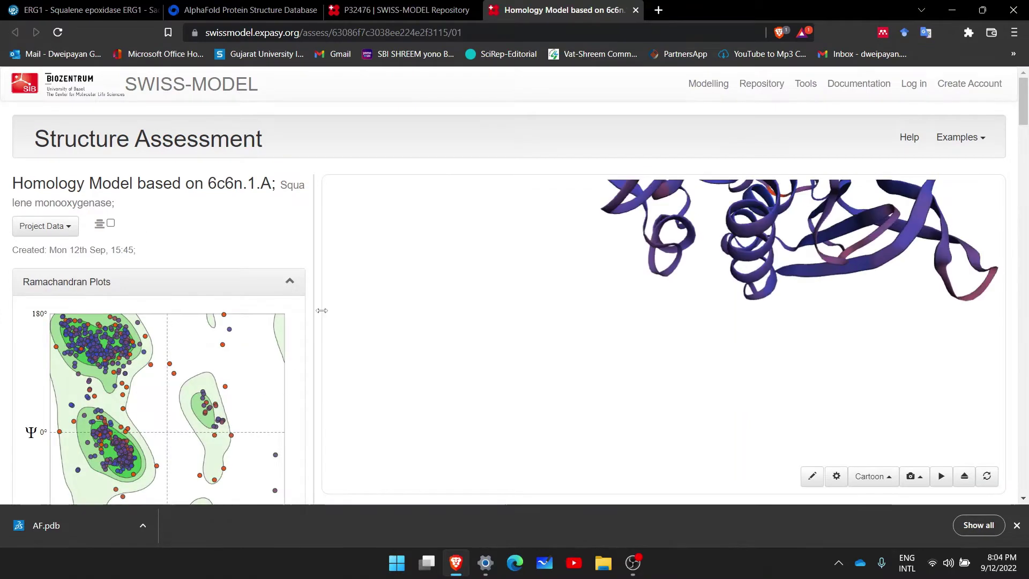
scroll(303, 231, down, 7)
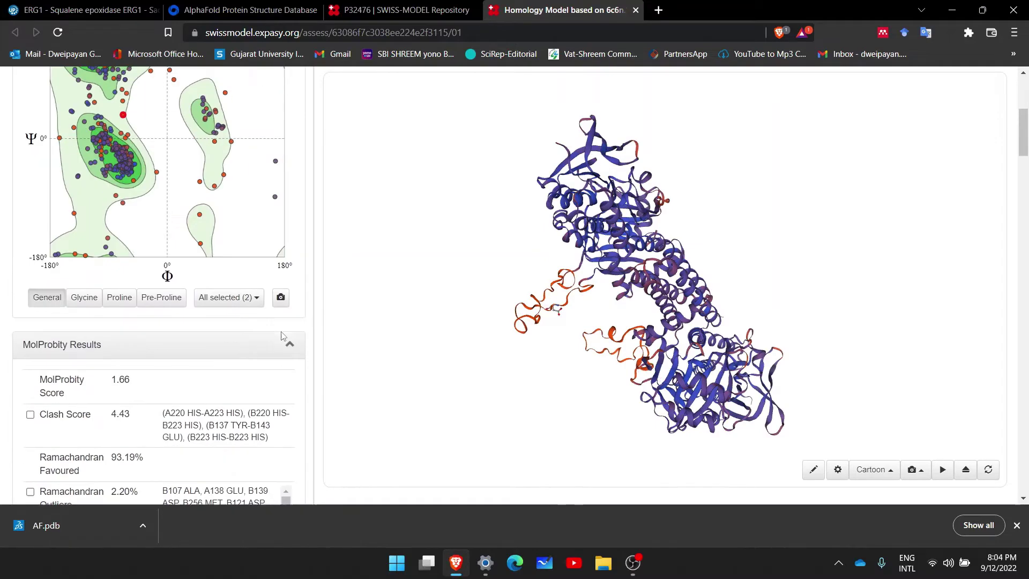
scroll(212, 415, up, 7)
scroll(219, 249, down, 15)
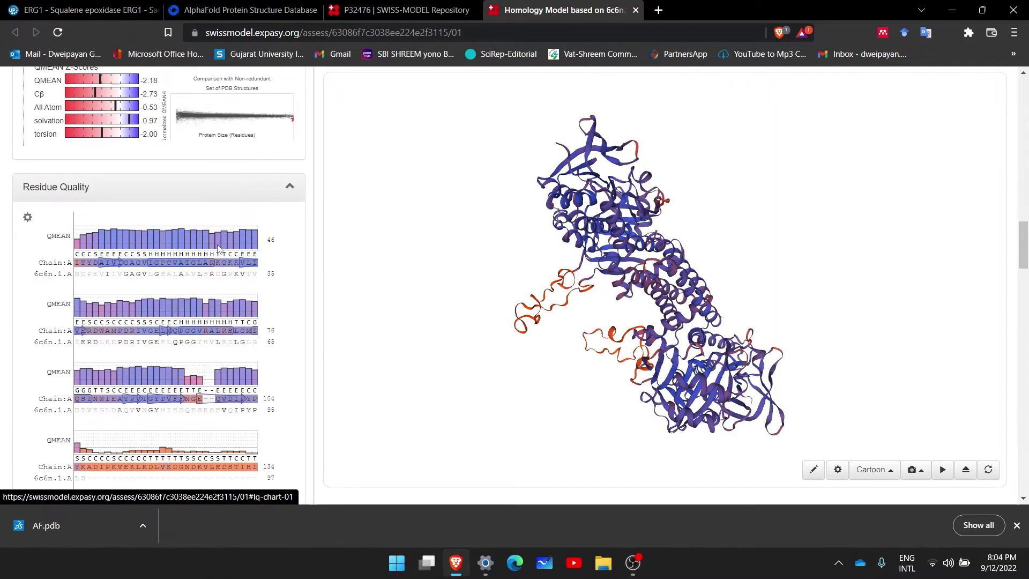
scroll(218, 249, down, 5)
scroll(218, 249, up, 10)
scroll(219, 249, up, 10)
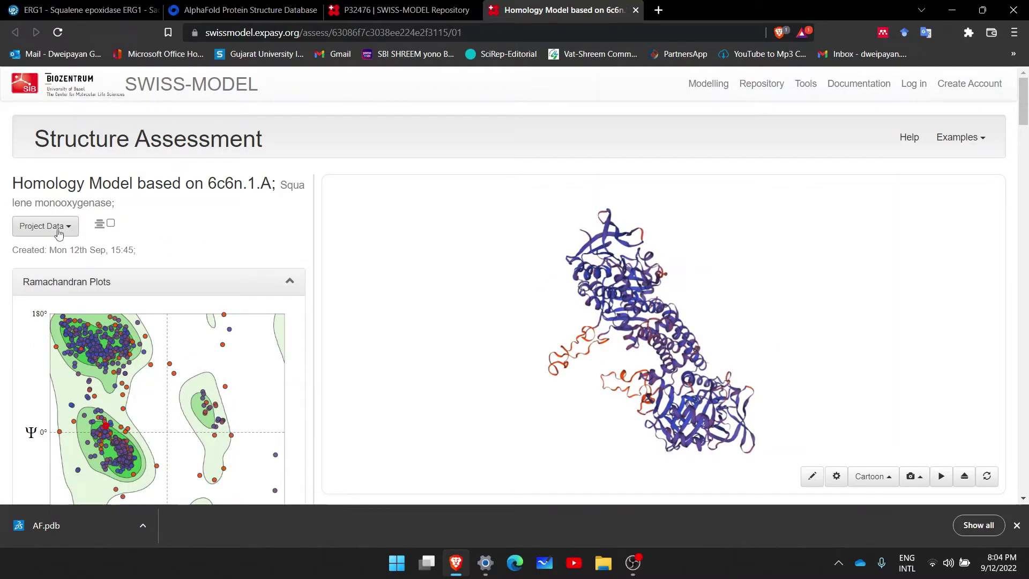
Download the model coordinates in PDB format, saved as SMR.pdb in AF VS SM.
click(69, 234)
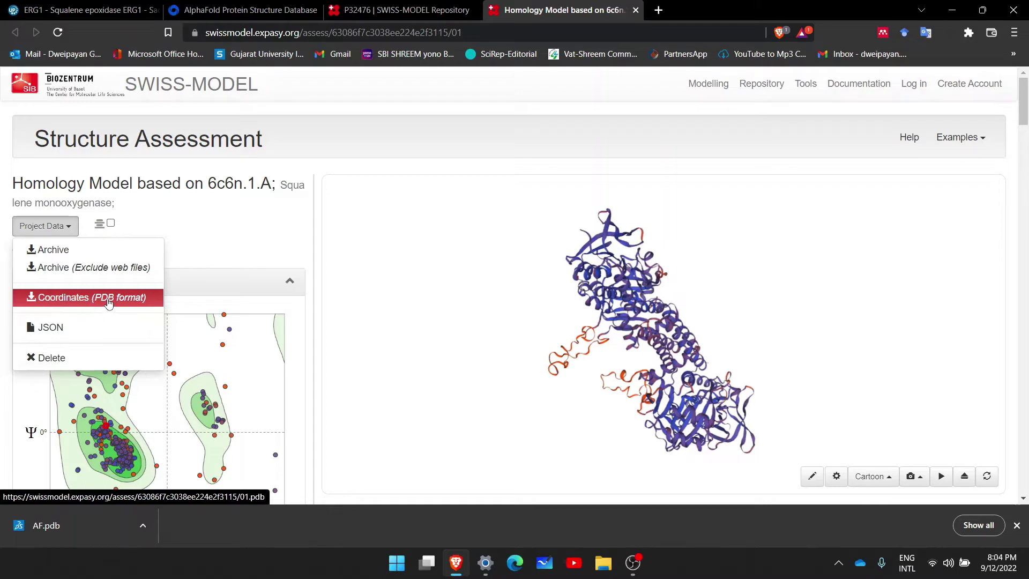
click(125, 301)
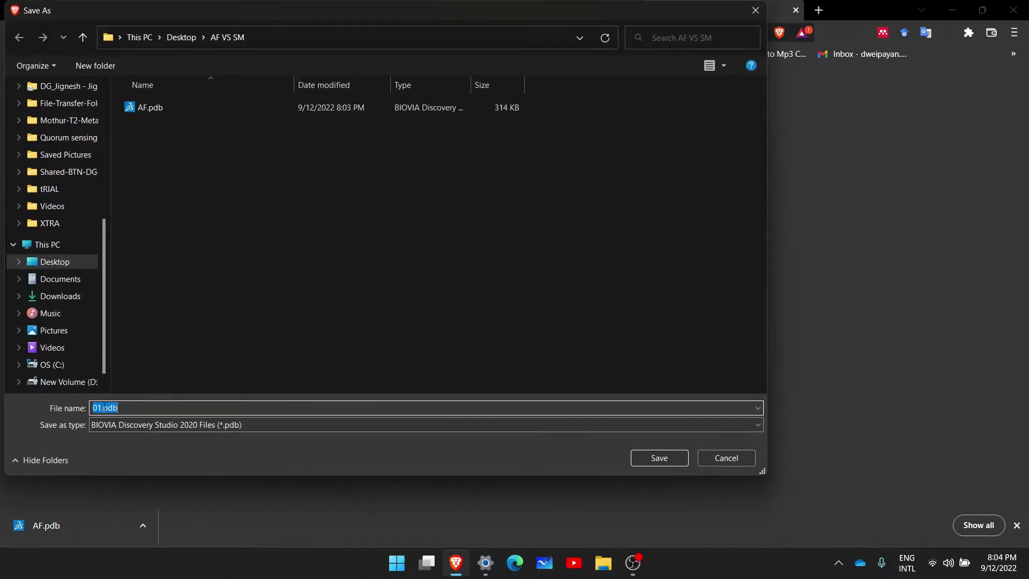
click(103, 409)
key(BackSpace)
key(BackSpace)
text(SMR)
click(674, 457)
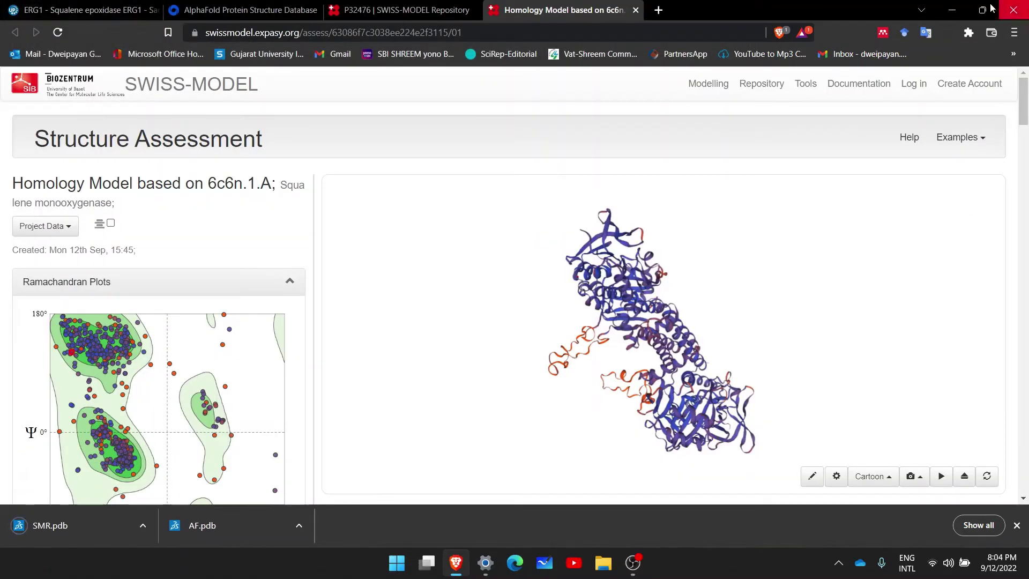
Close all browser tabs, confirm AF.pdb (314 KB) and SMR.pdb (603 KB) in AF VS SM, then minimize Explorer.
click(1020, 15)
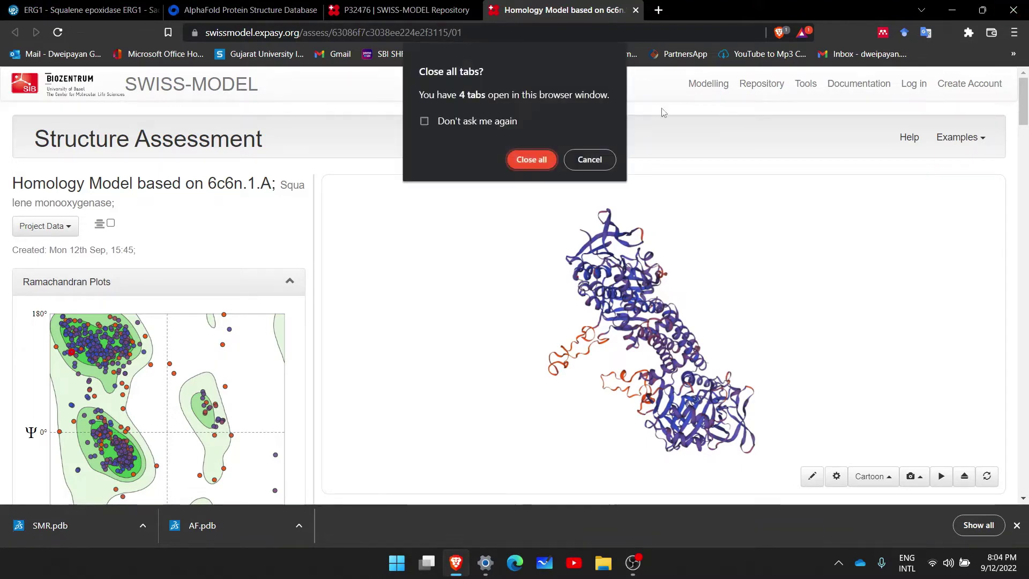
click(547, 161)
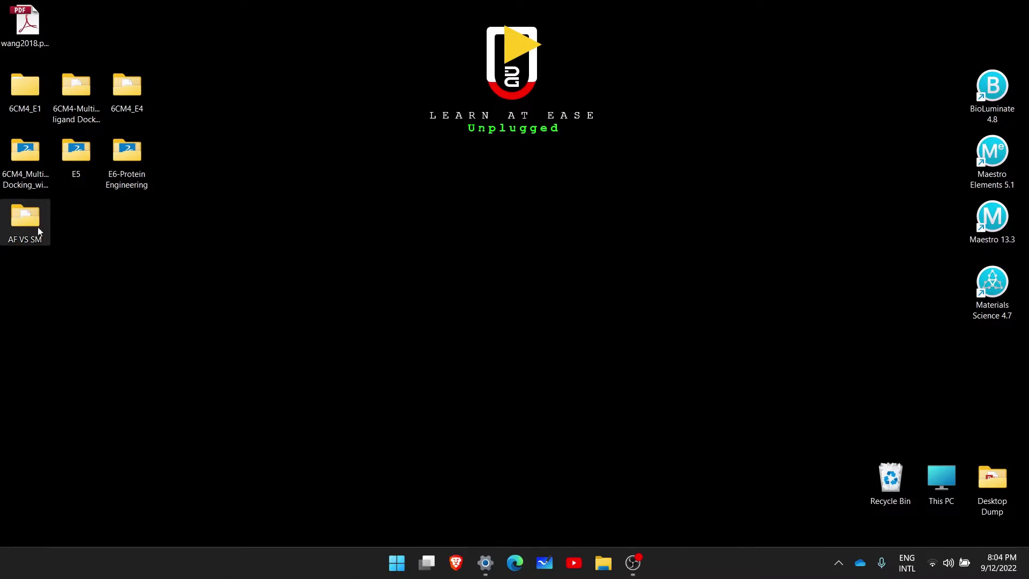
double_click(25, 220)
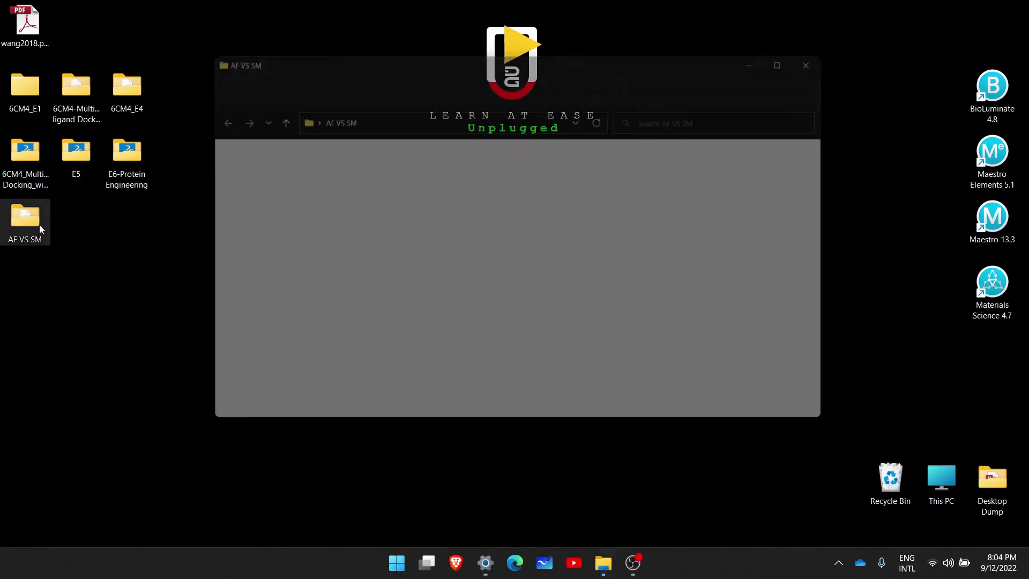
click(338, 162)
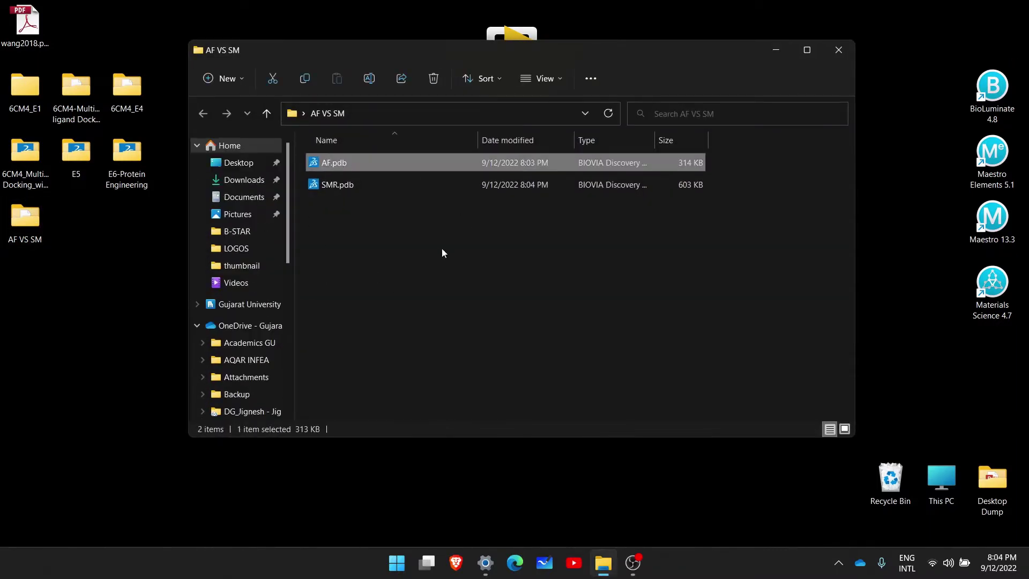
click(336, 191)
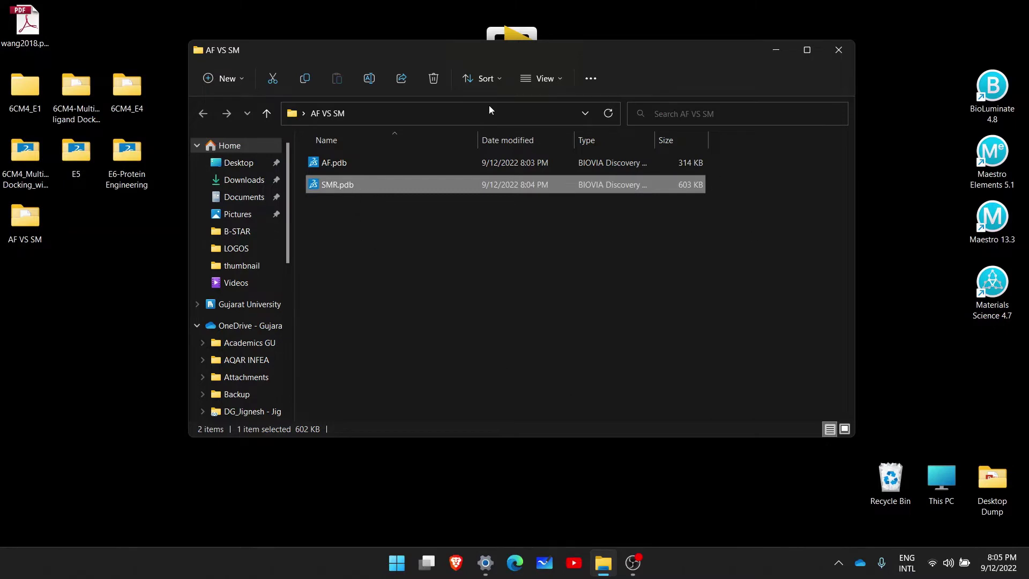
click(780, 58)
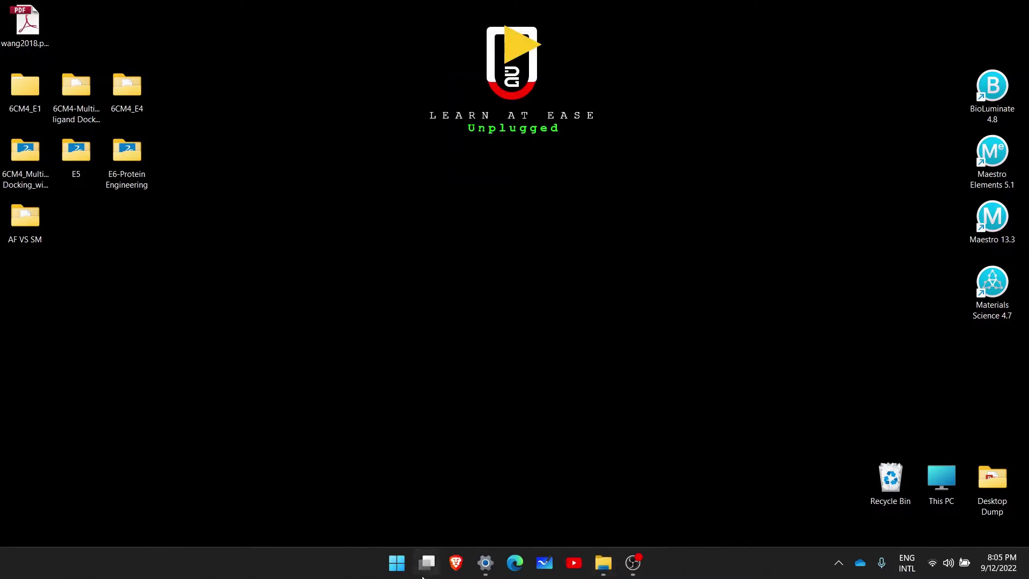
Launch UCSF Chimera 1.16 from the app search.
click(396, 562)
click(421, 91)
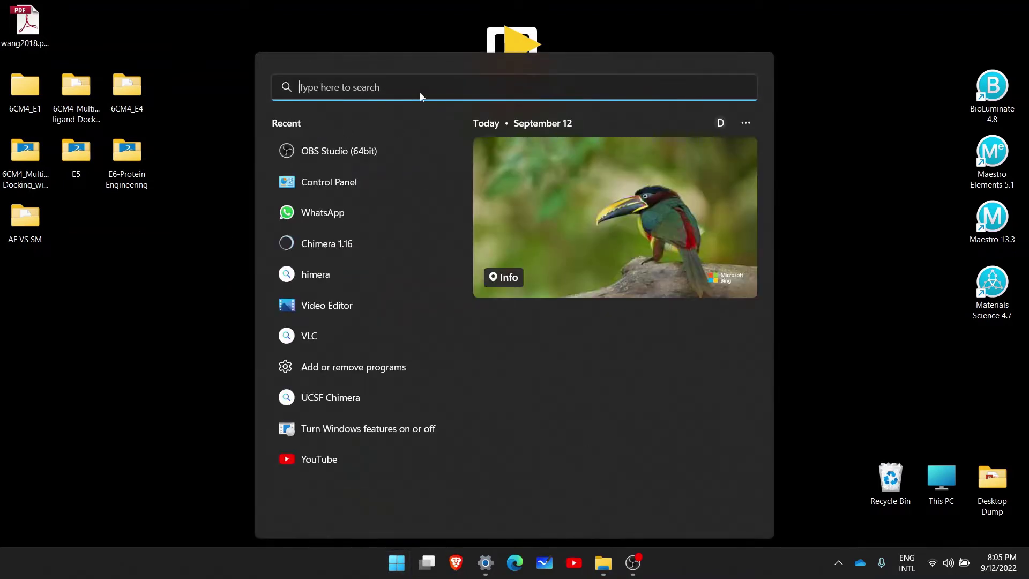
text(Chi)
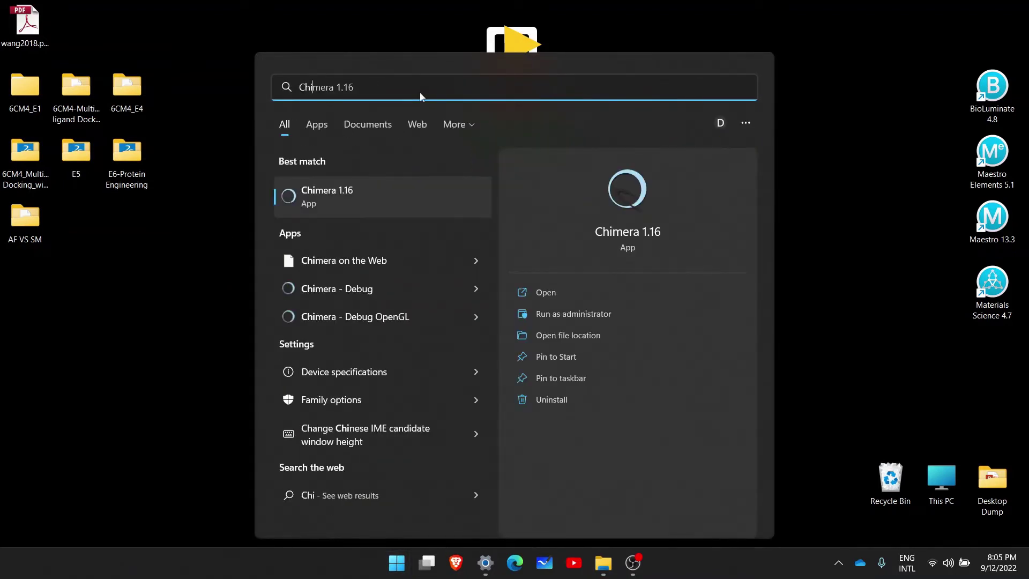
key(Return)
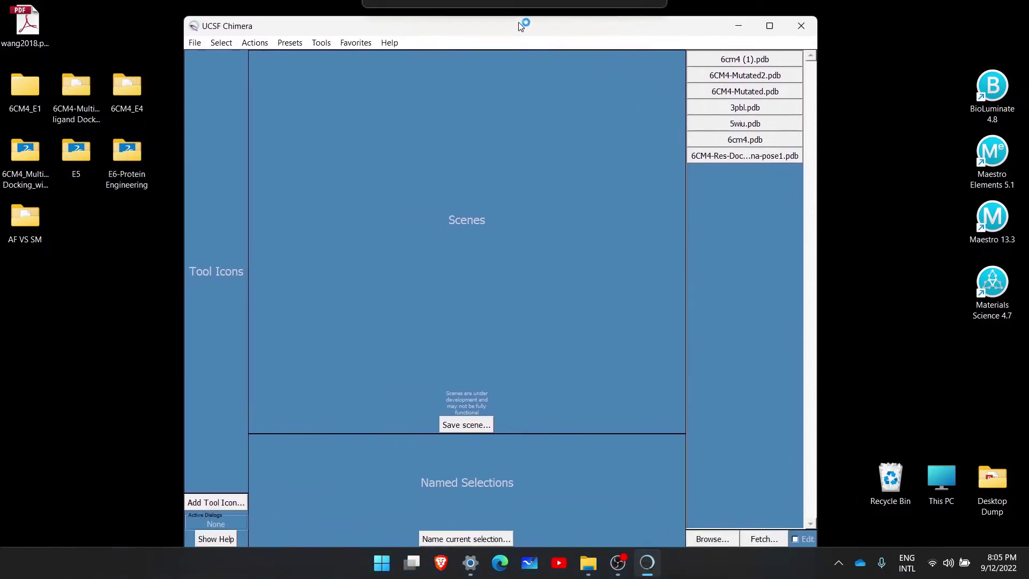
Open SMR.pdb from the AF VS SM folder and rotate the tan ribbon model.
click(194, 31)
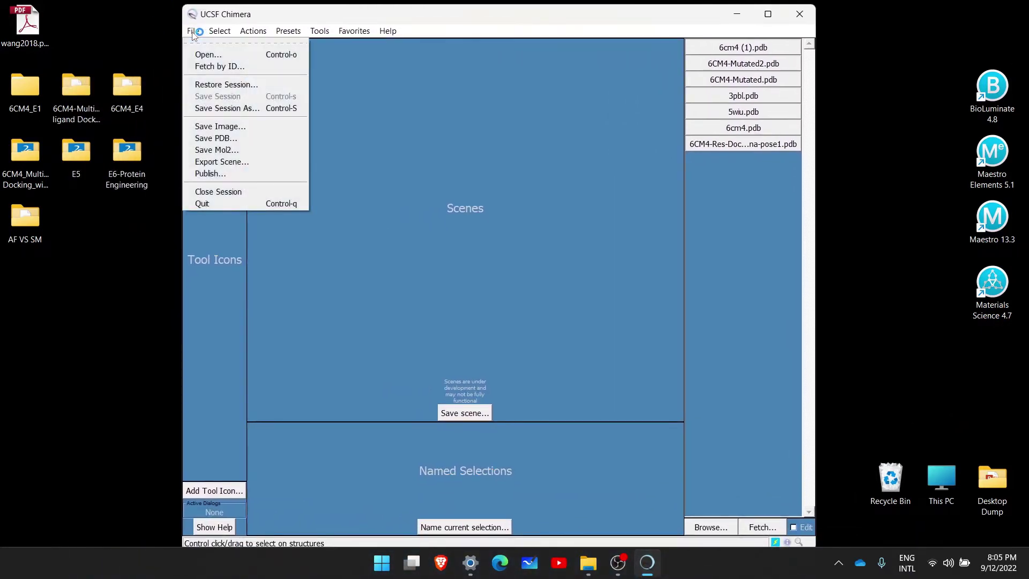
click(207, 54)
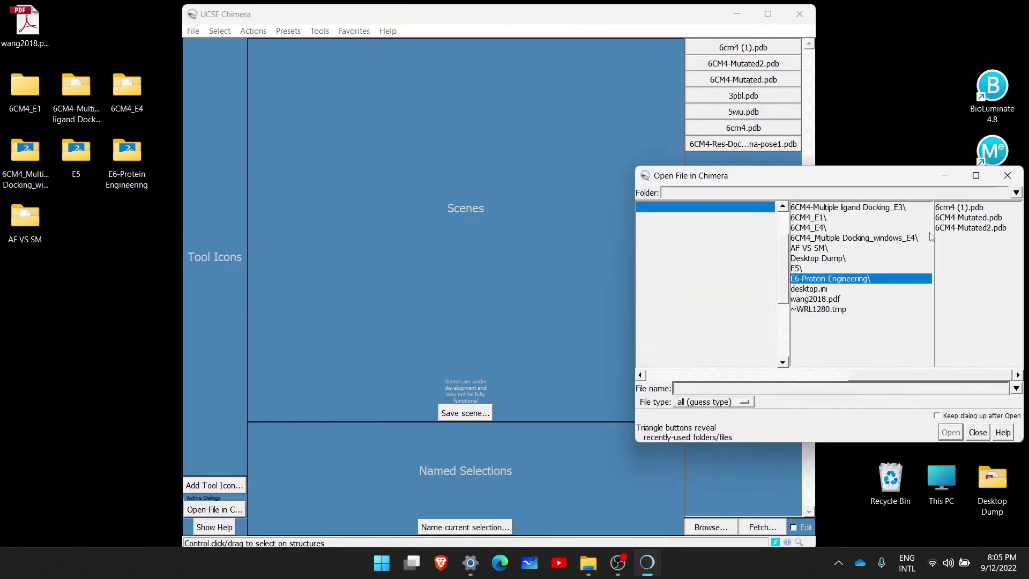
drag(856, 183, 531, 162)
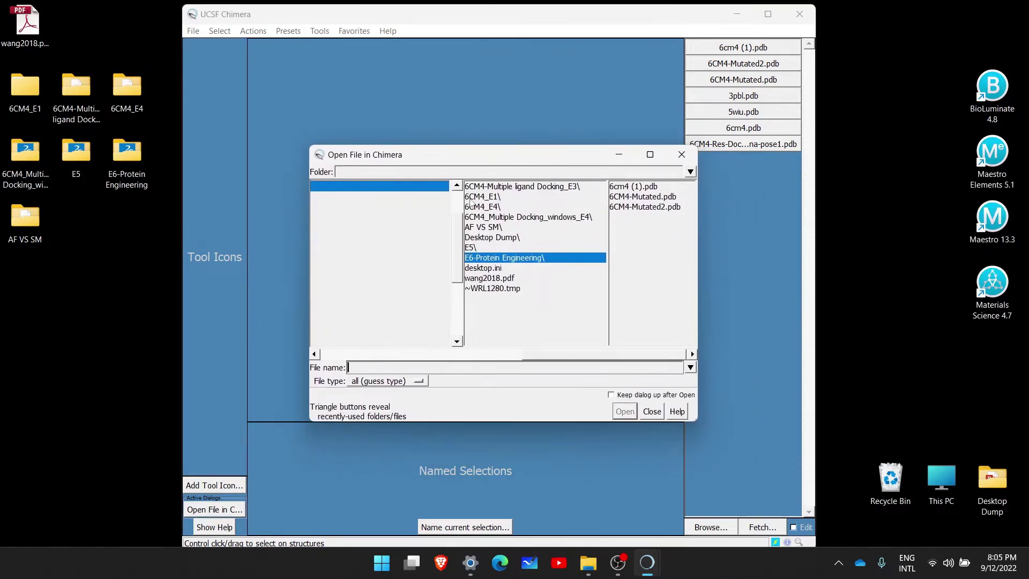
click(500, 227)
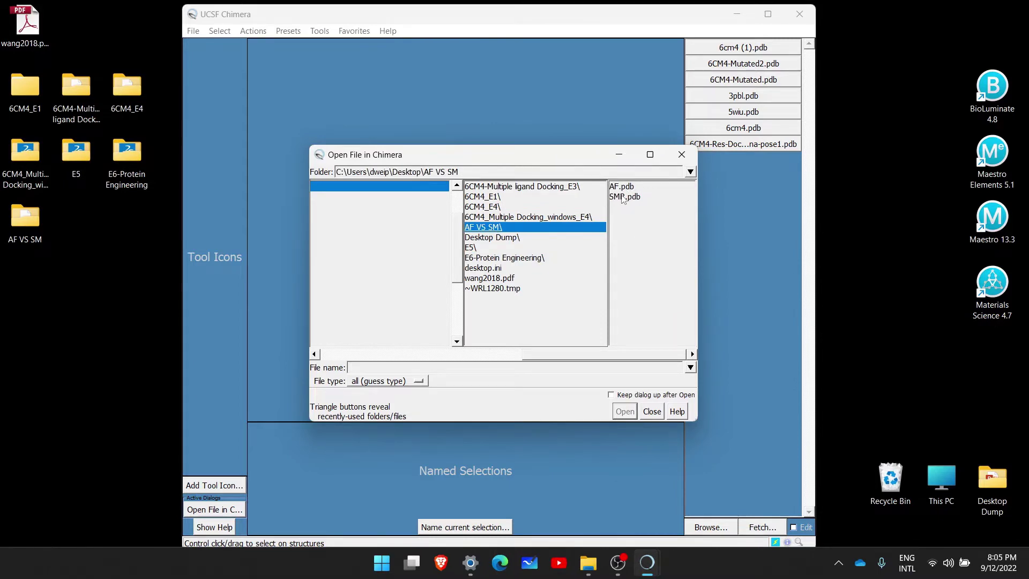
click(625, 200)
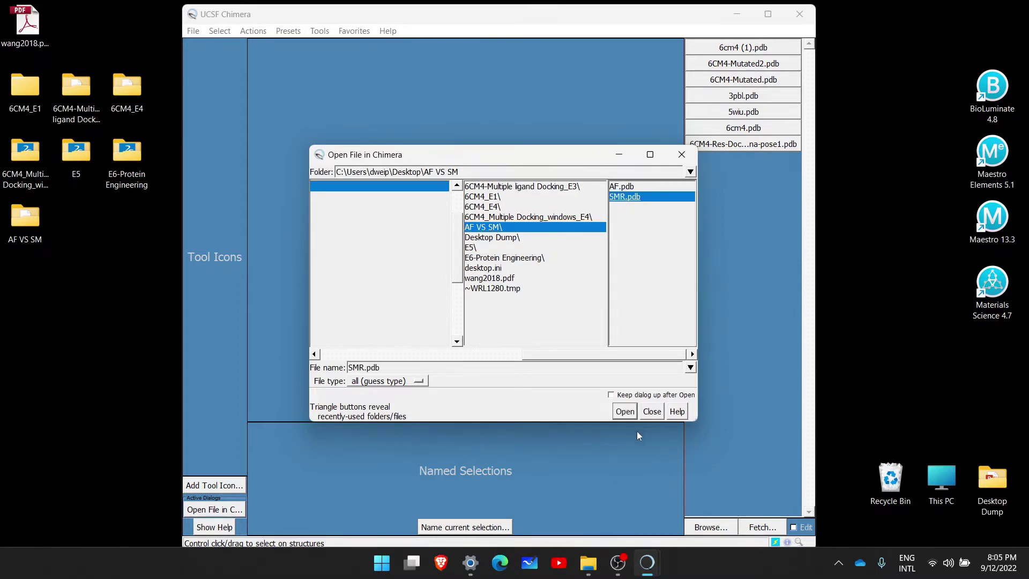
click(624, 411)
drag(571, 286, 491, 270)
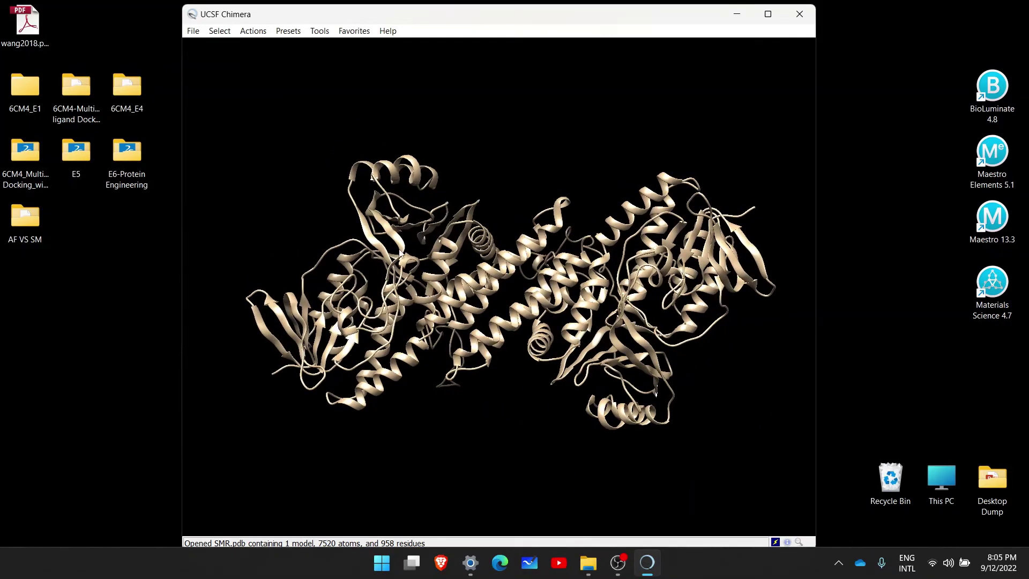
Select chain B of the SMR.pdb model and delete it.
click(220, 31)
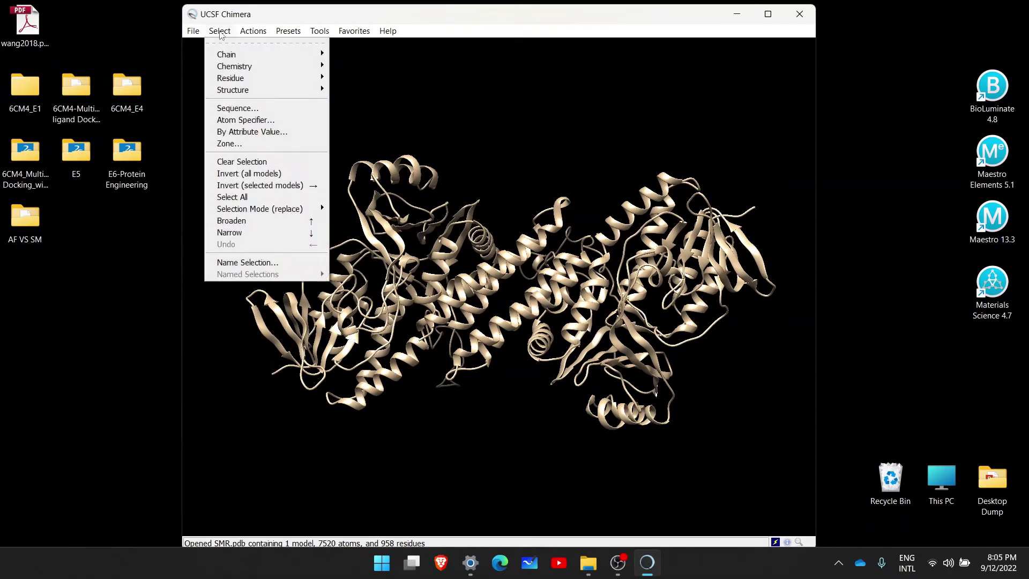
mouse_move(230, 56)
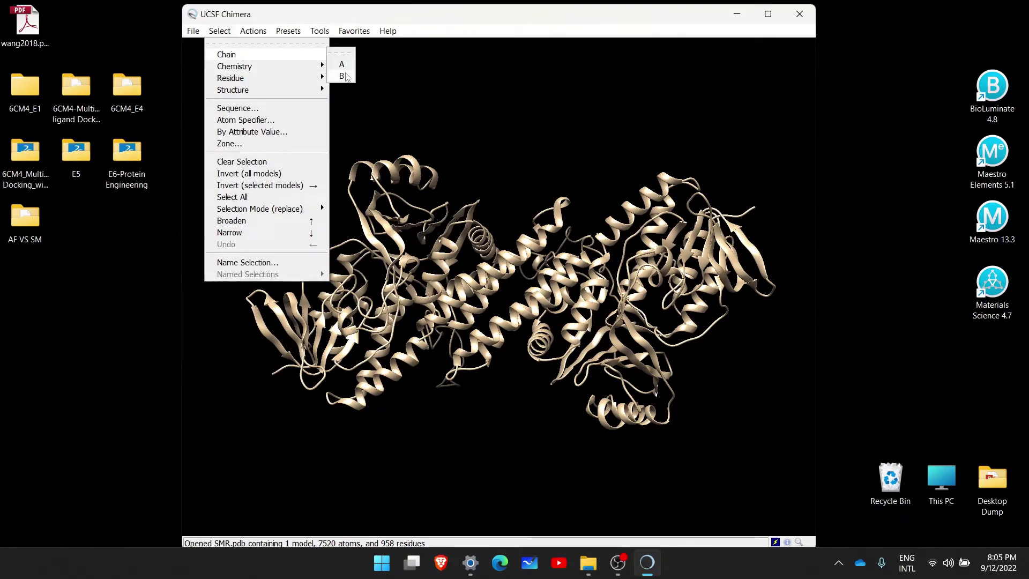
click(343, 76)
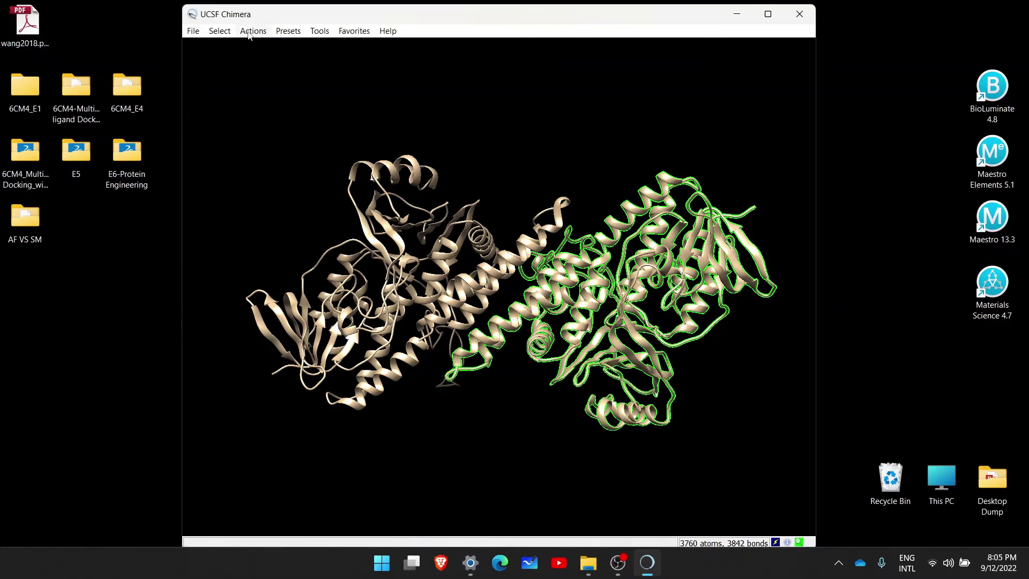
click(250, 31)
mouse_move(268, 54)
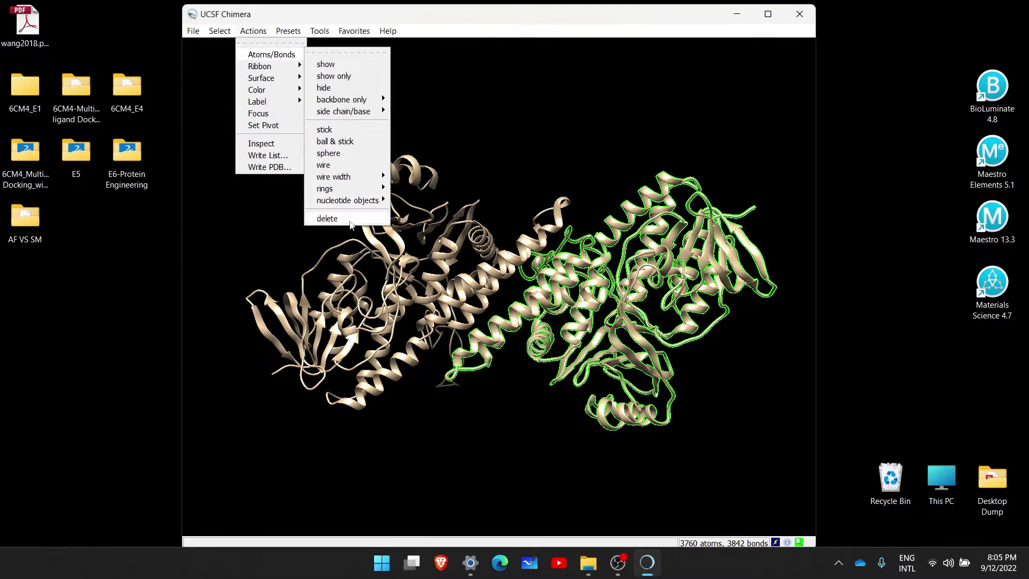
click(327, 218)
Rotate and zoom the view to inspect the remaining single chain.
drag(638, 333, 535, 199)
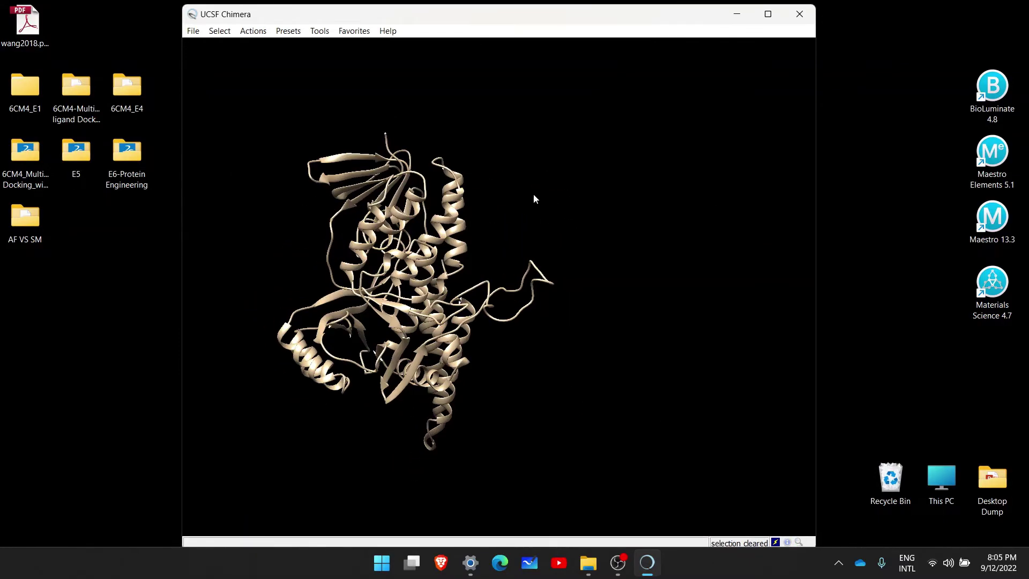
scroll(439, 292, down, 5)
drag(440, 292, 454, 325)
scroll(454, 324, up, 5)
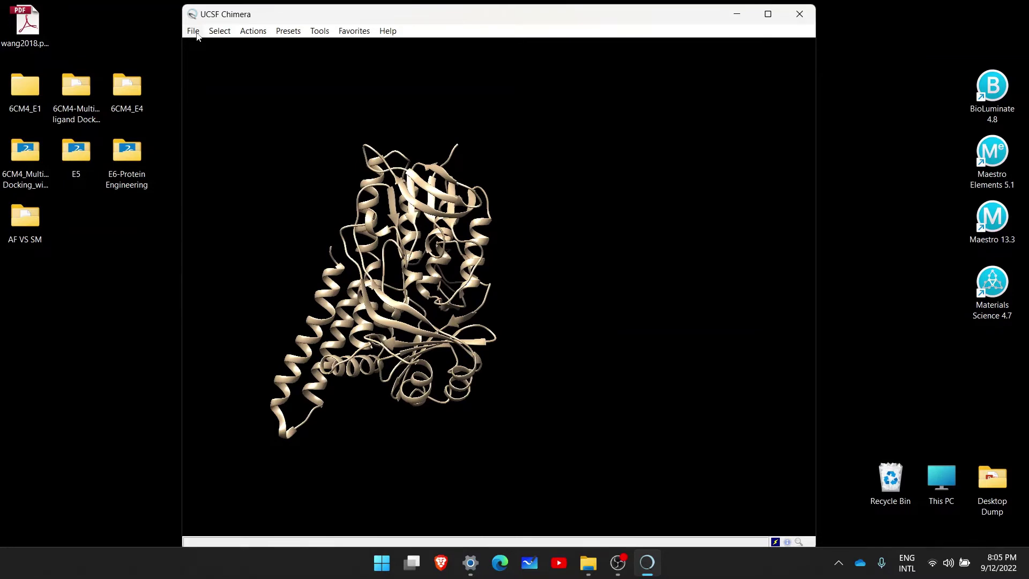
Open AF.pdb from the AF VS SM folder as a second model.
click(194, 32)
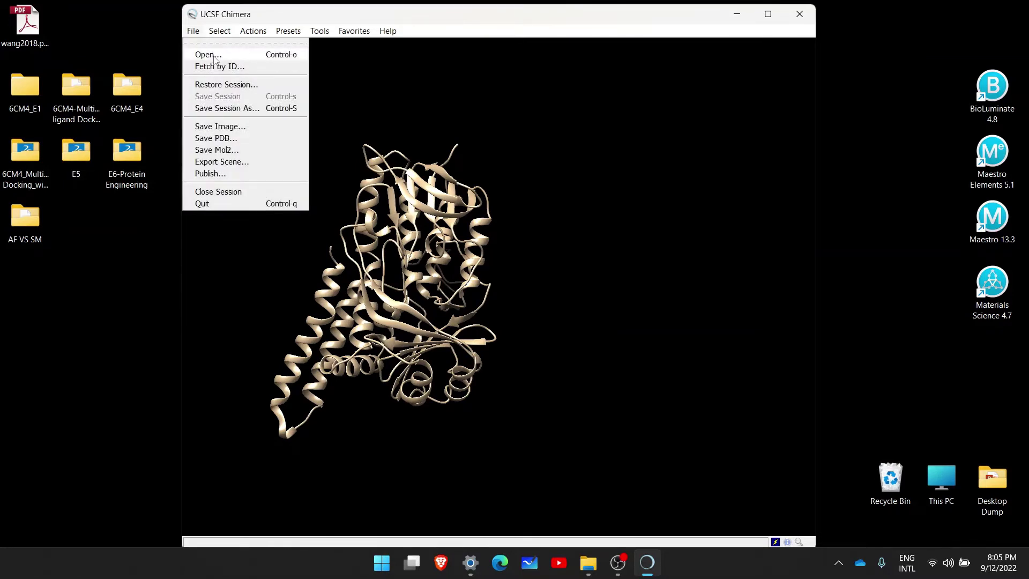
click(209, 54)
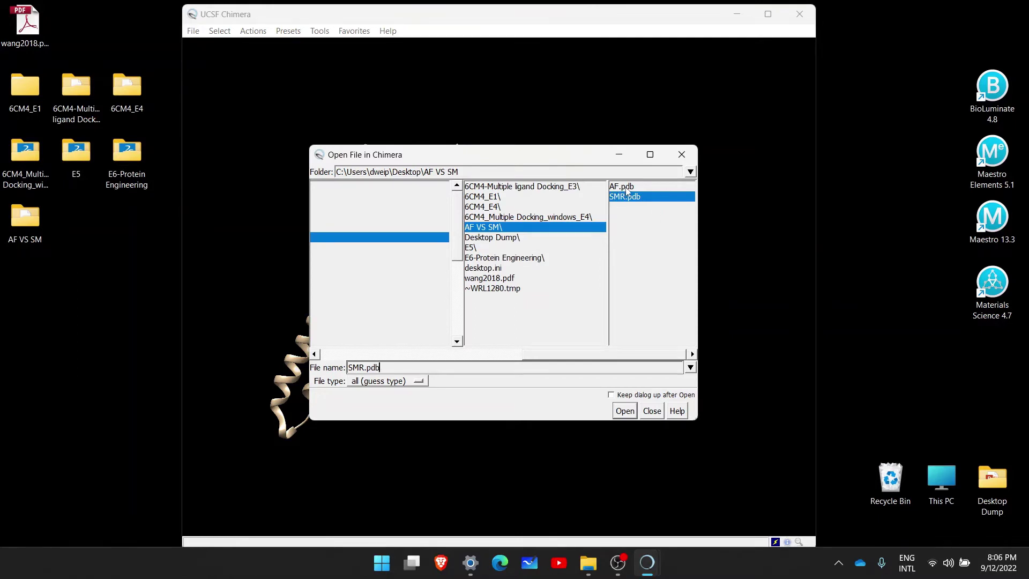
click(625, 187)
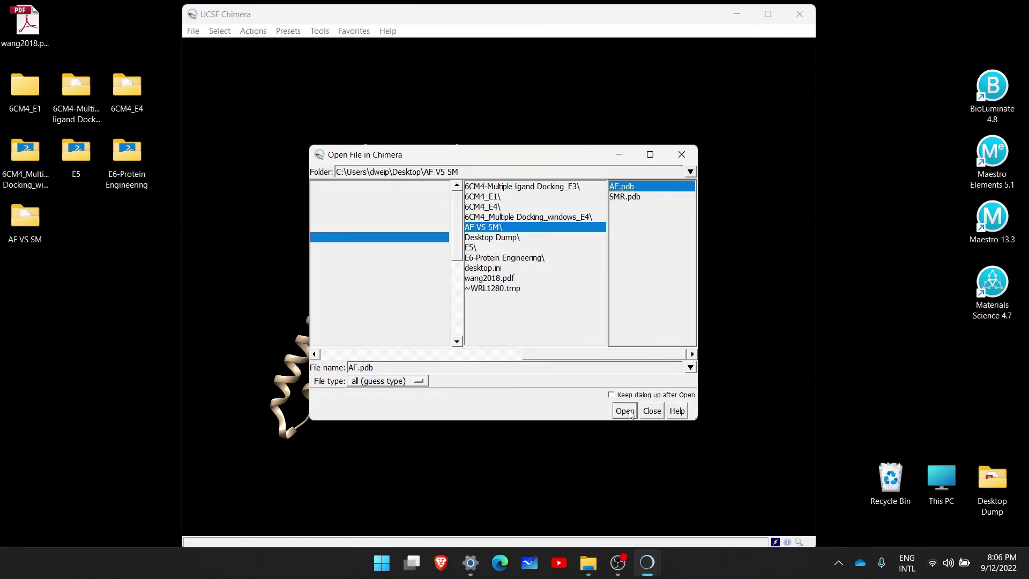
click(630, 413)
Zoom out and rotate to see the tan SMR.pdb and blue AF.pdb models together.
scroll(496, 419, down, 5)
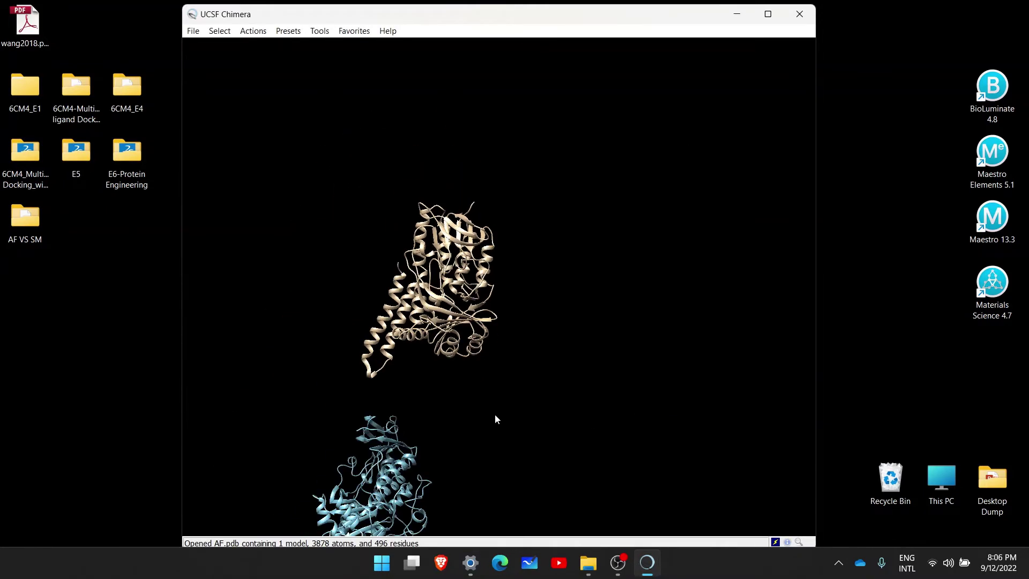
drag(406, 411, 509, 327)
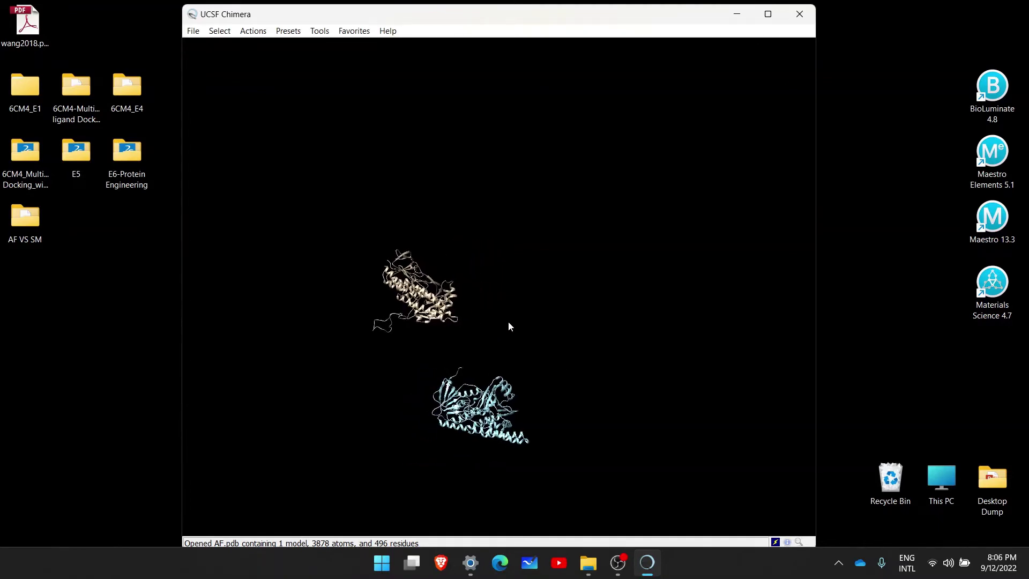
drag(452, 407, 428, 347)
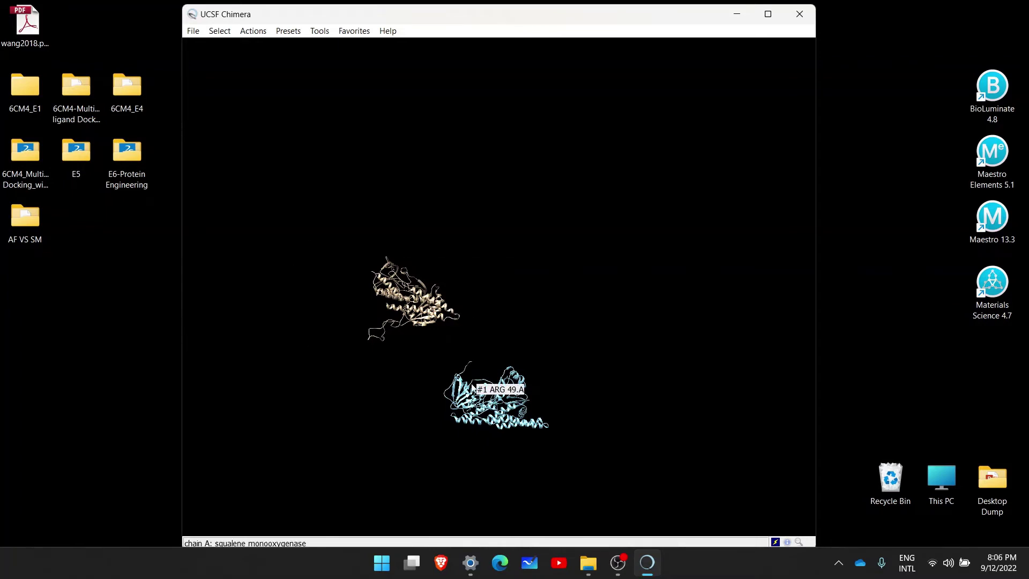
drag(518, 395, 464, 365)
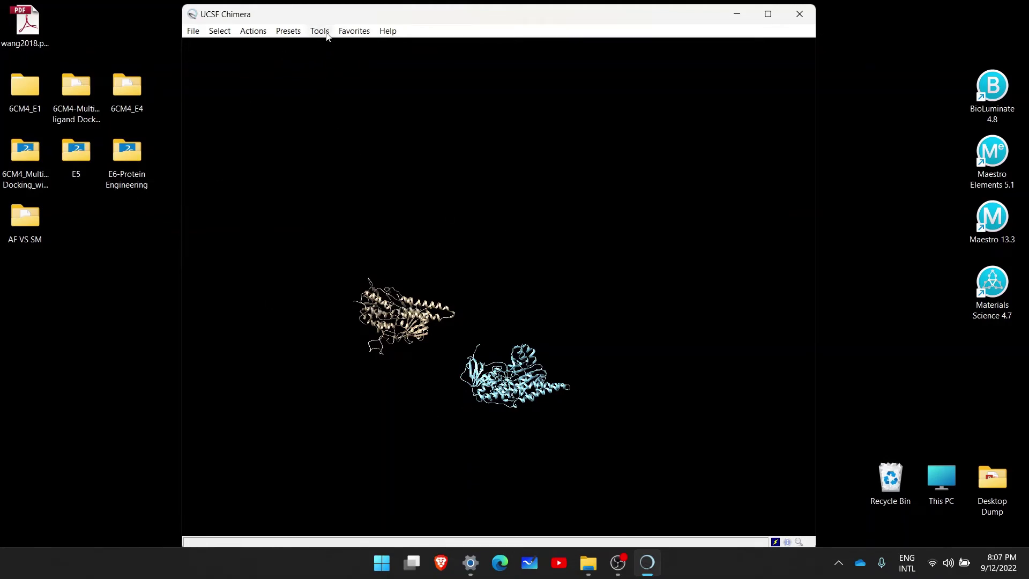
Open MatchMaker from the Tools > Structure Comparison menu.
click(319, 31)
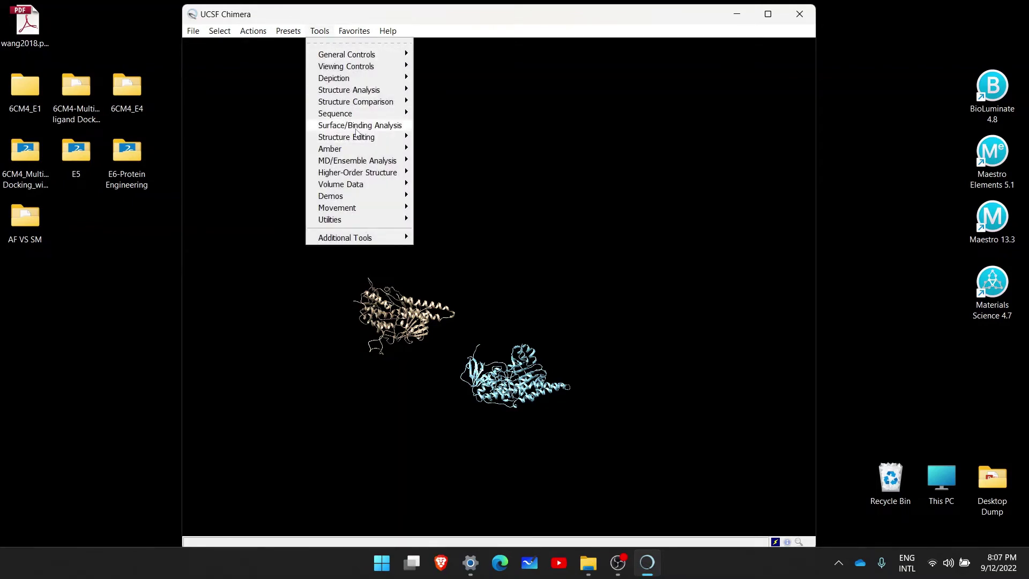
mouse_move(354, 130)
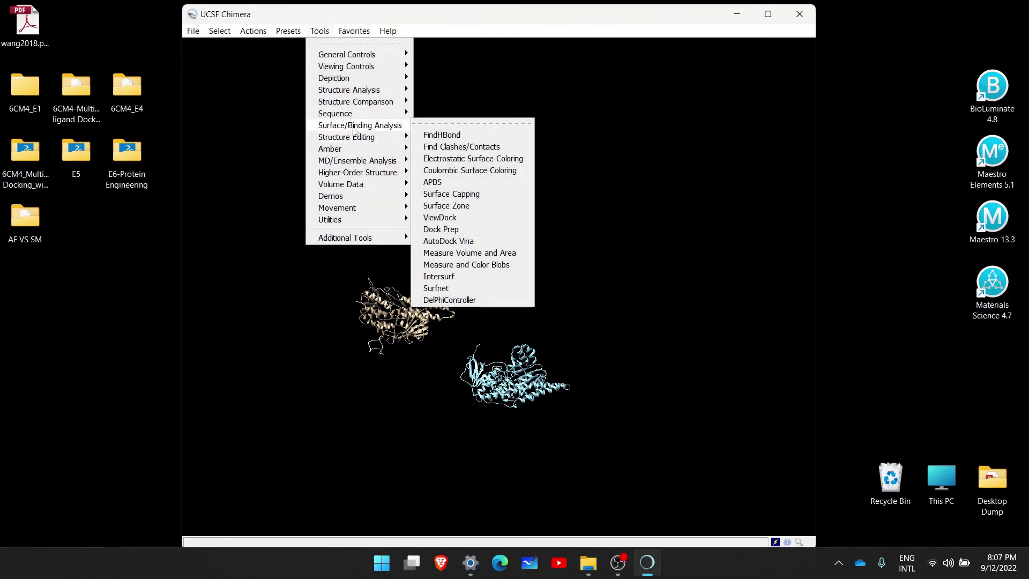
mouse_move(369, 106)
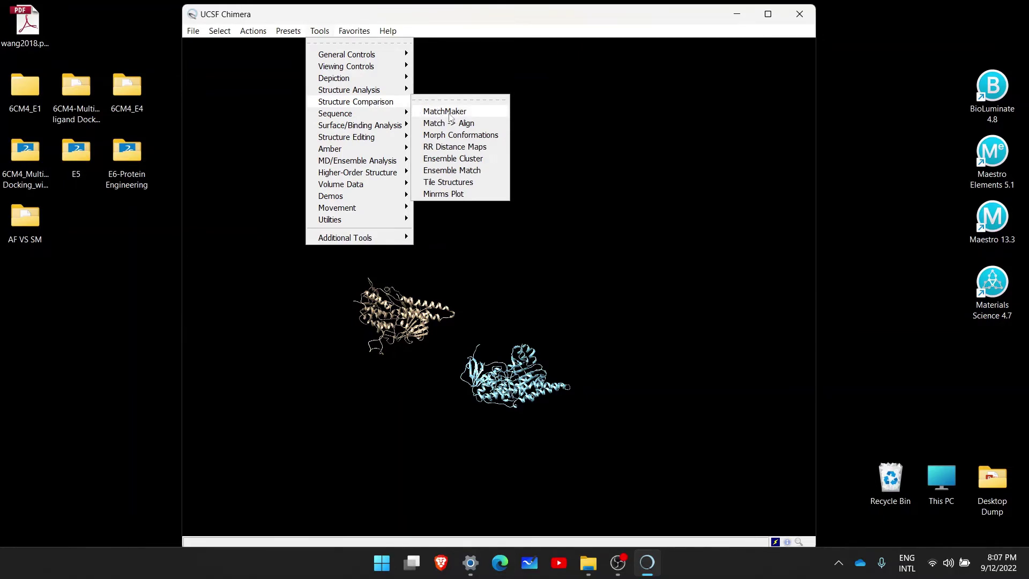
click(449, 112)
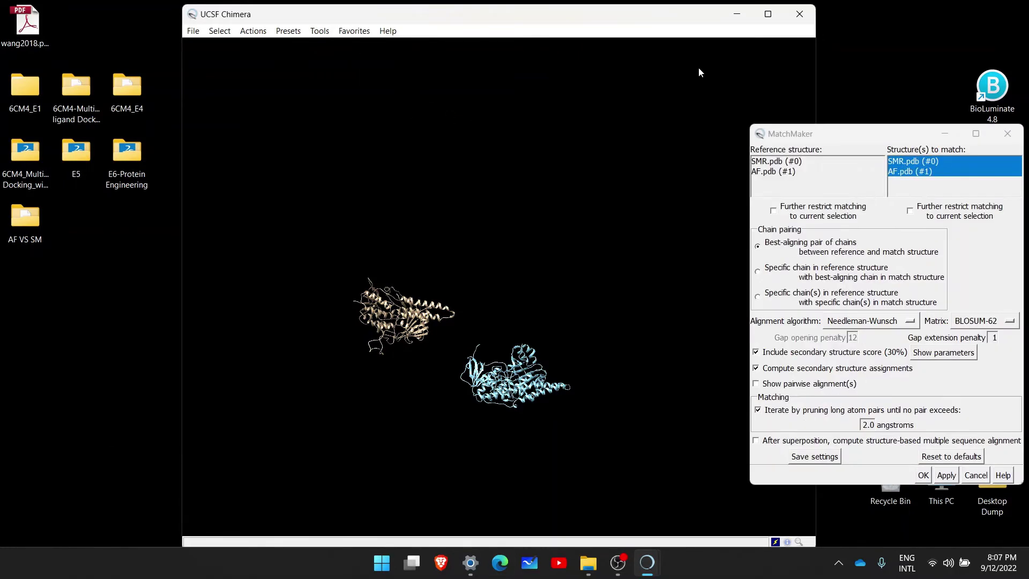
Match SMR.pdb (#0) onto reference AF.pdb (#1) in MatchMaker and apply it.
drag(843, 138, 695, 56)
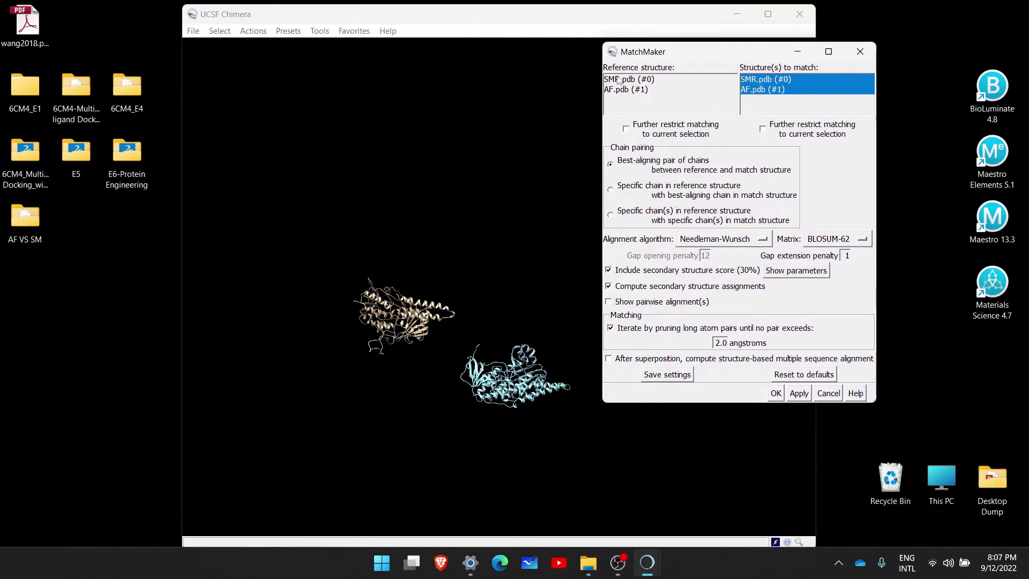
click(620, 82)
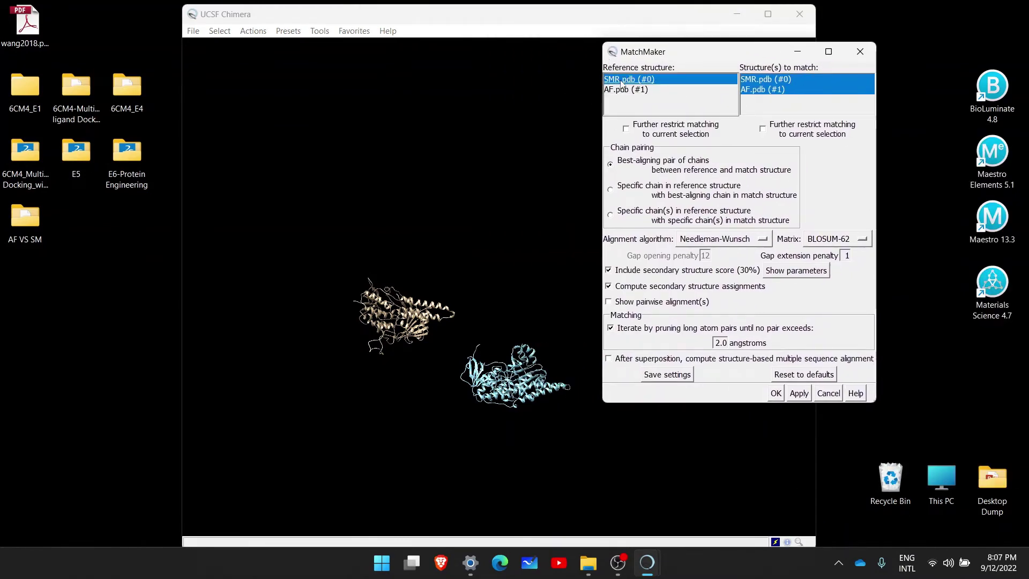
click(765, 91)
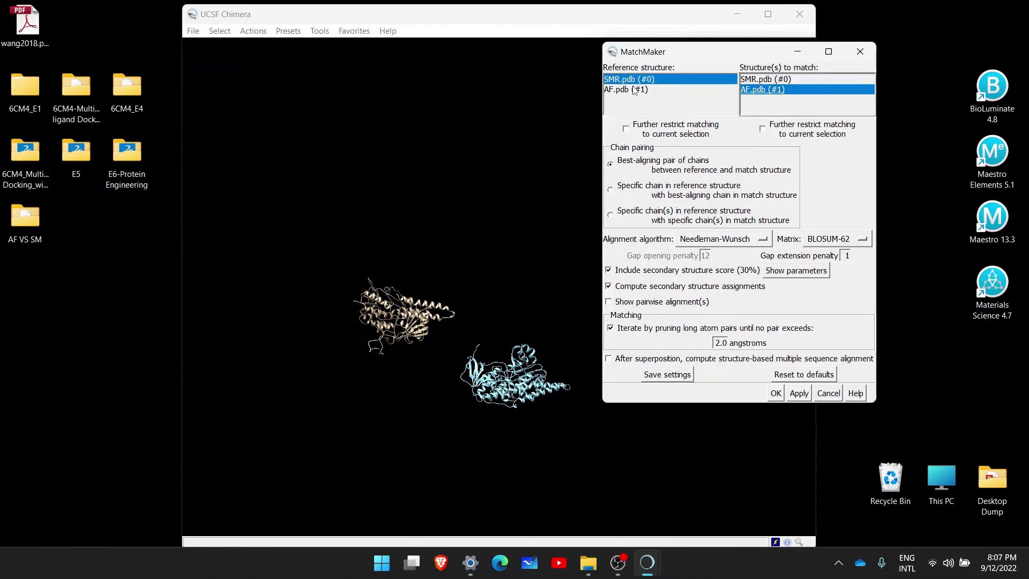
click(635, 90)
click(770, 80)
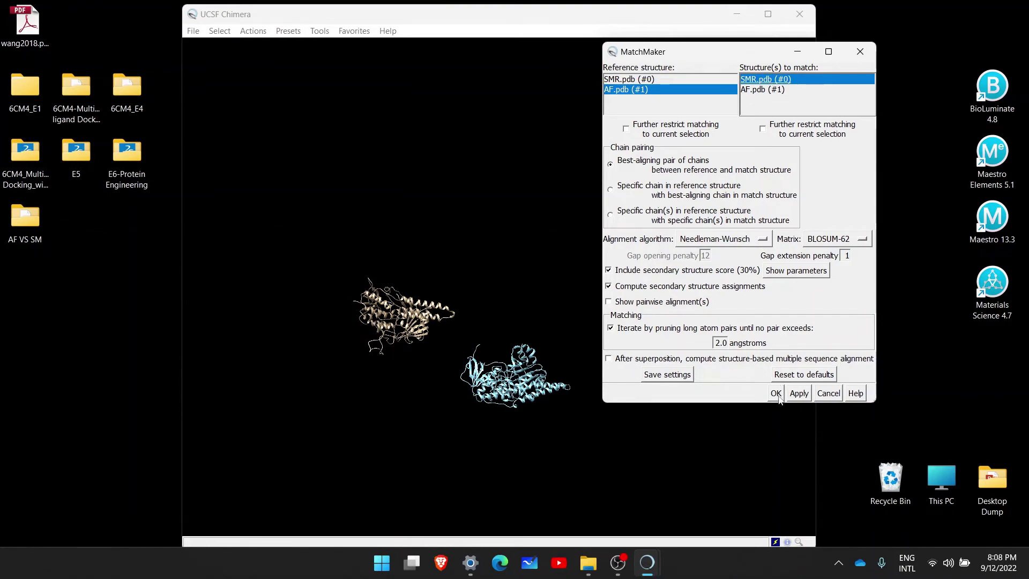
click(778, 396)
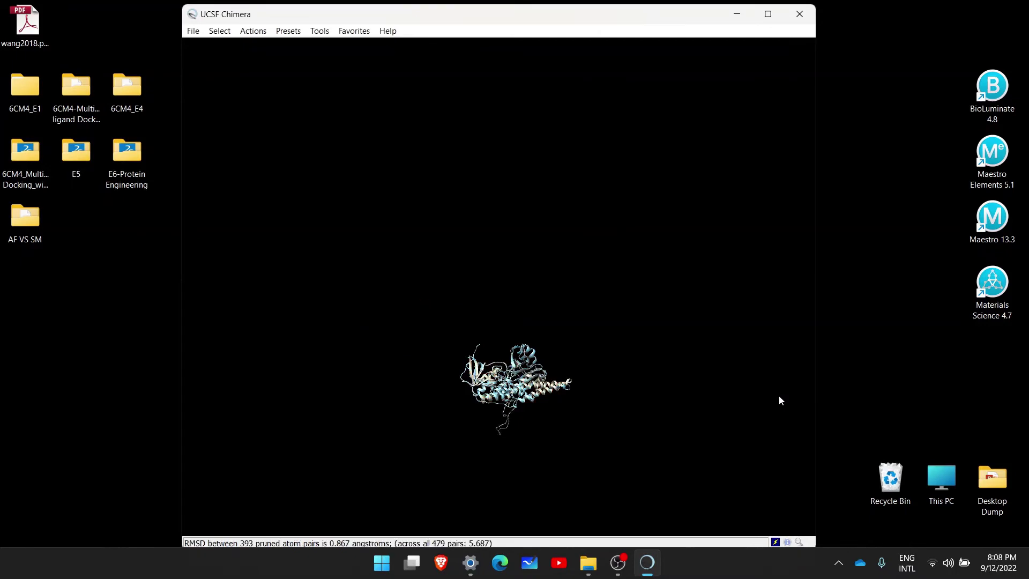
Center and zoom in on the superimposed ribbons, turning them about a vertical axis.
drag(533, 402, 458, 243)
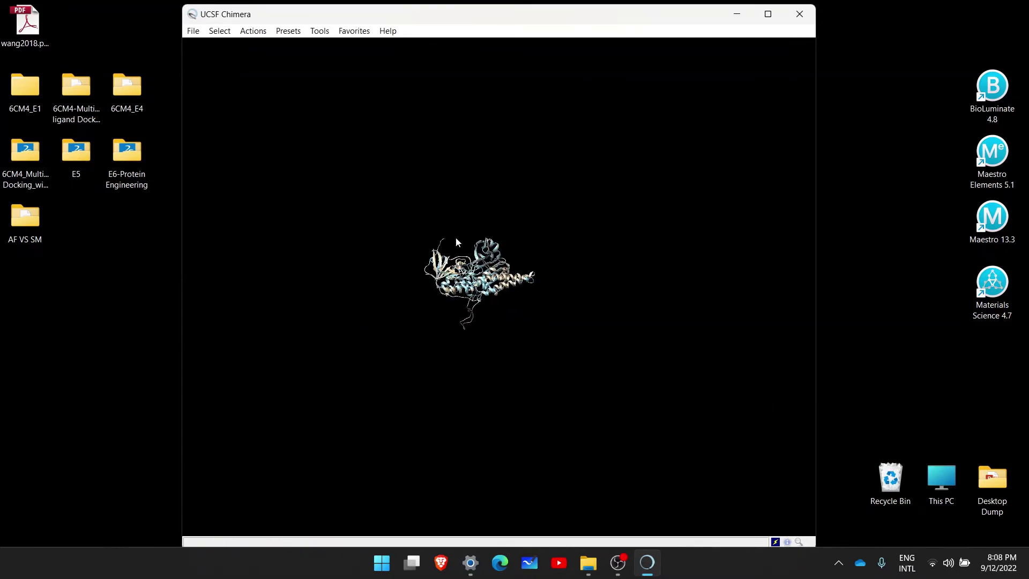
scroll(478, 279, up, 5)
scroll(478, 279, up, 5)
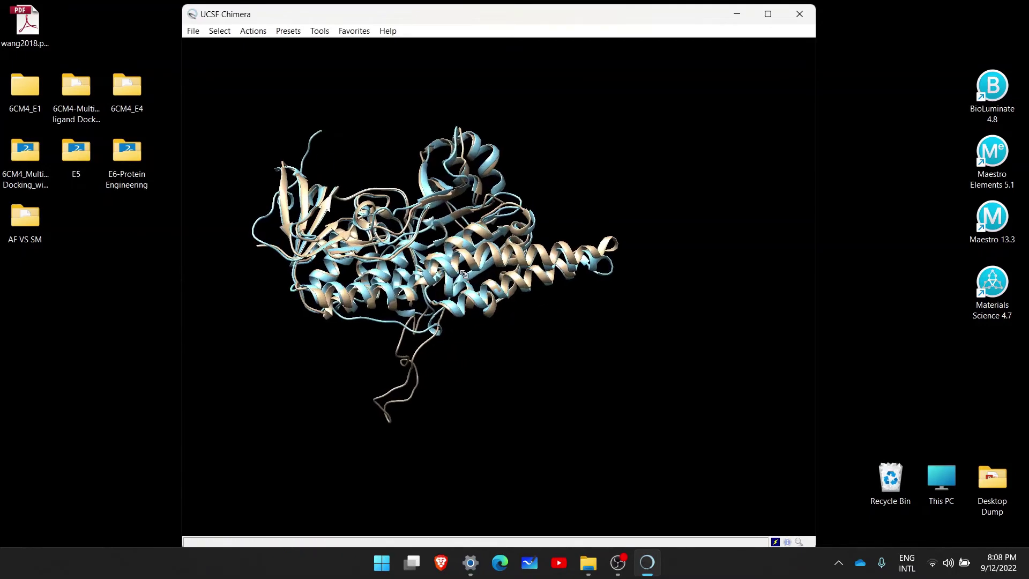
drag(499, 274, 644, 357)
drag(481, 309, 376, 240)
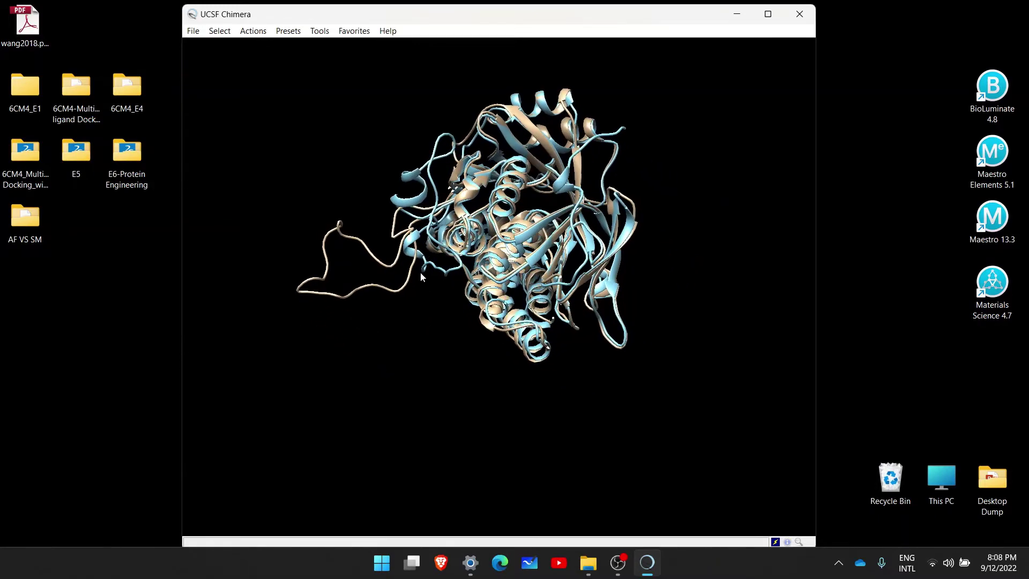
scroll(424, 269, up, 10)
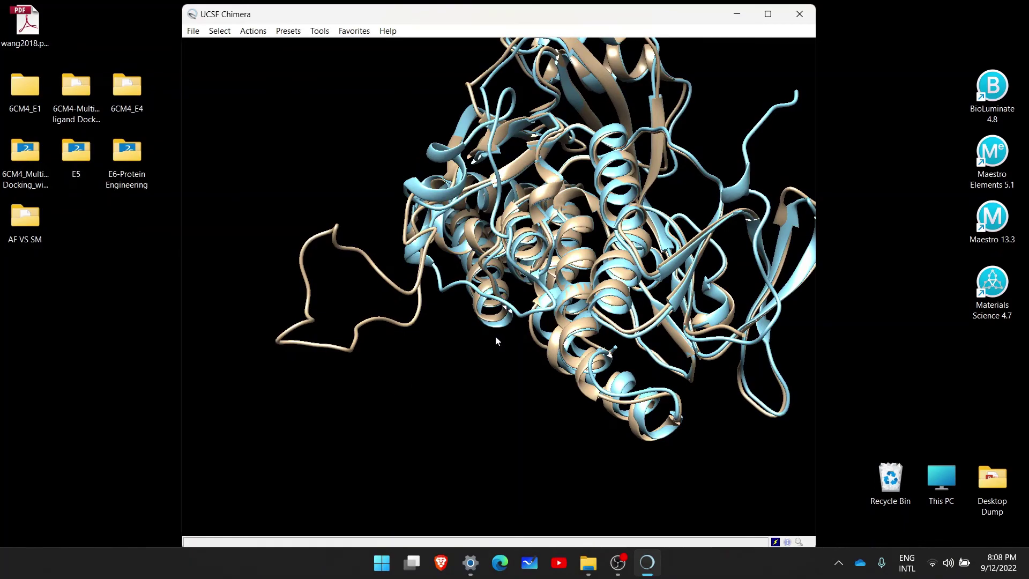
Rotate the overlay from several sides until the unmatched tan loop swings downward.
drag(496, 339, 389, 206)
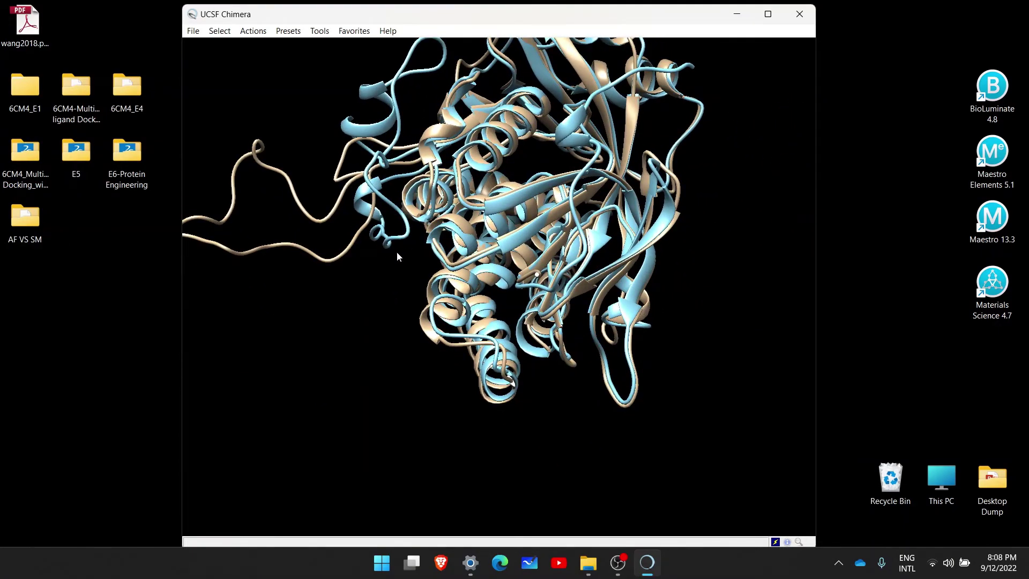
drag(397, 256, 447, 252)
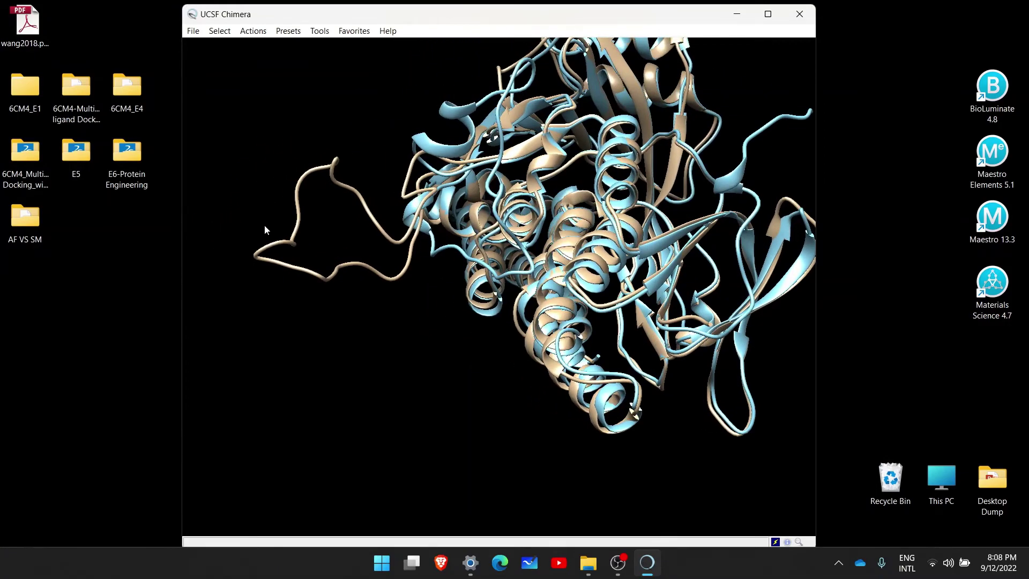
drag(296, 298, 567, 347)
scroll(632, 243, up, 2)
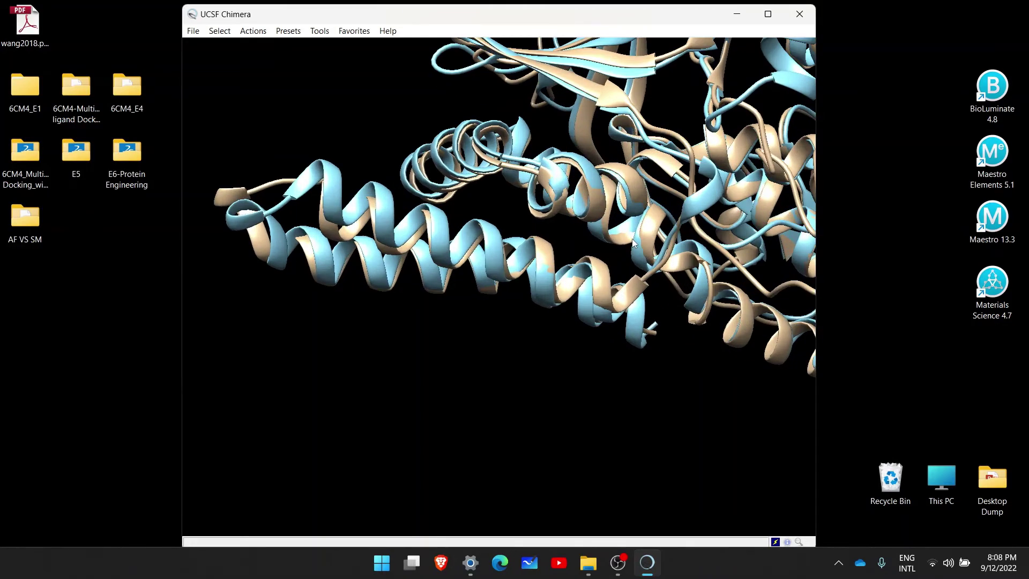
drag(633, 243, 521, 183)
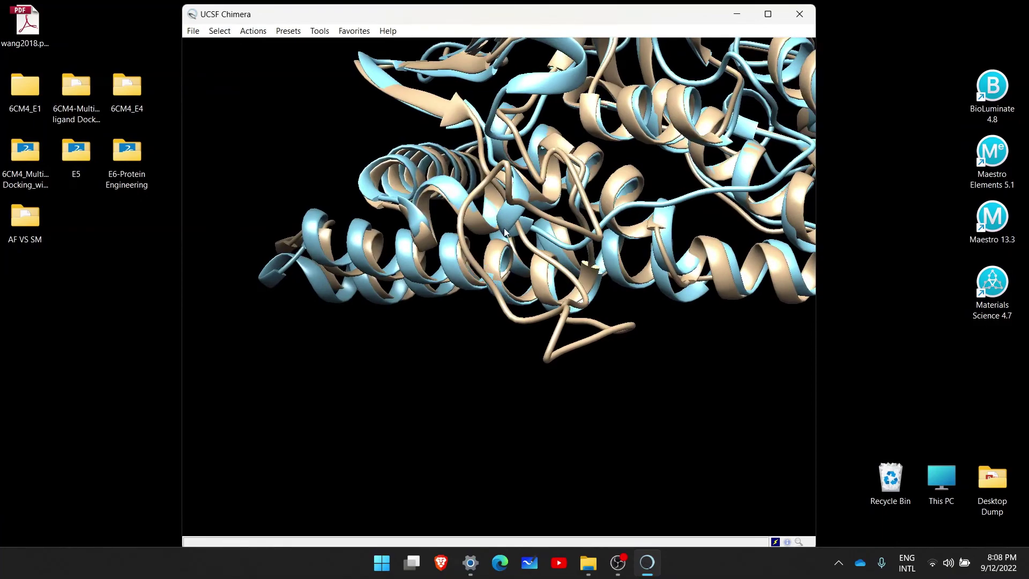
scroll(528, 229, down, 2)
drag(538, 200, 633, 256)
Rotate the overlay to examine the inner helices and beta-sheet core, then zoom out to the whole fold.
drag(364, 281, 332, 255)
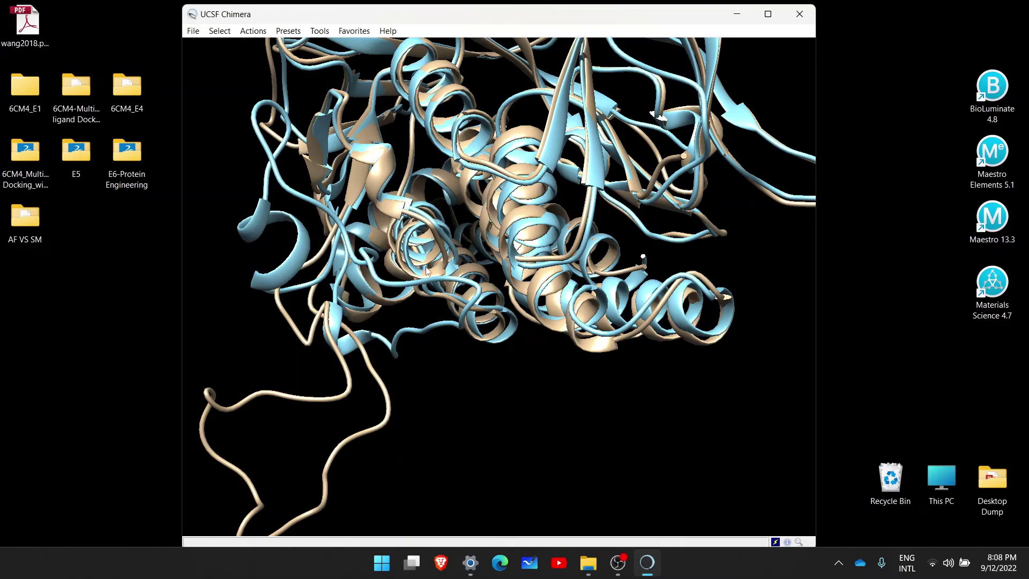
drag(427, 271, 448, 277)
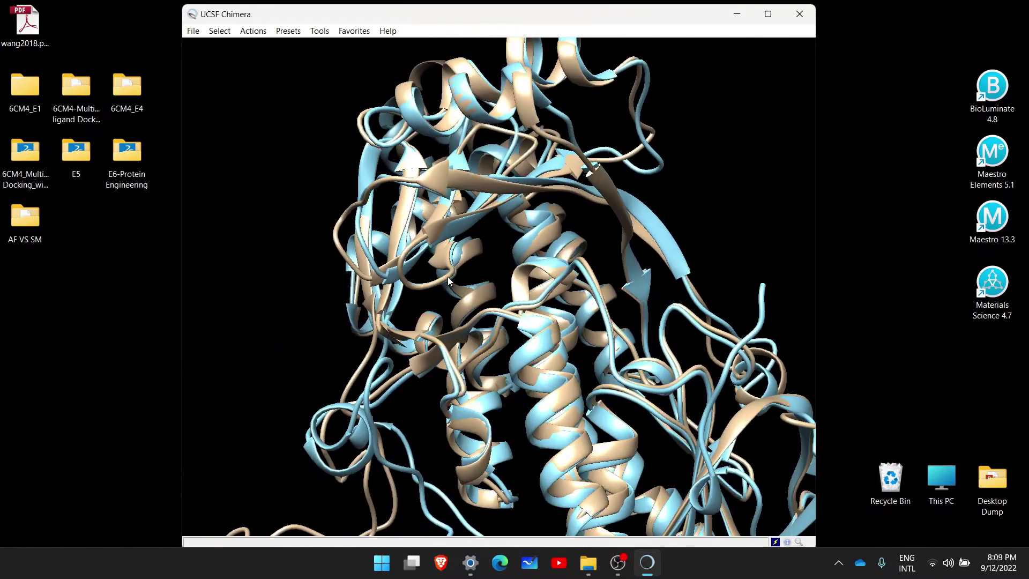
drag(462, 240, 361, 227)
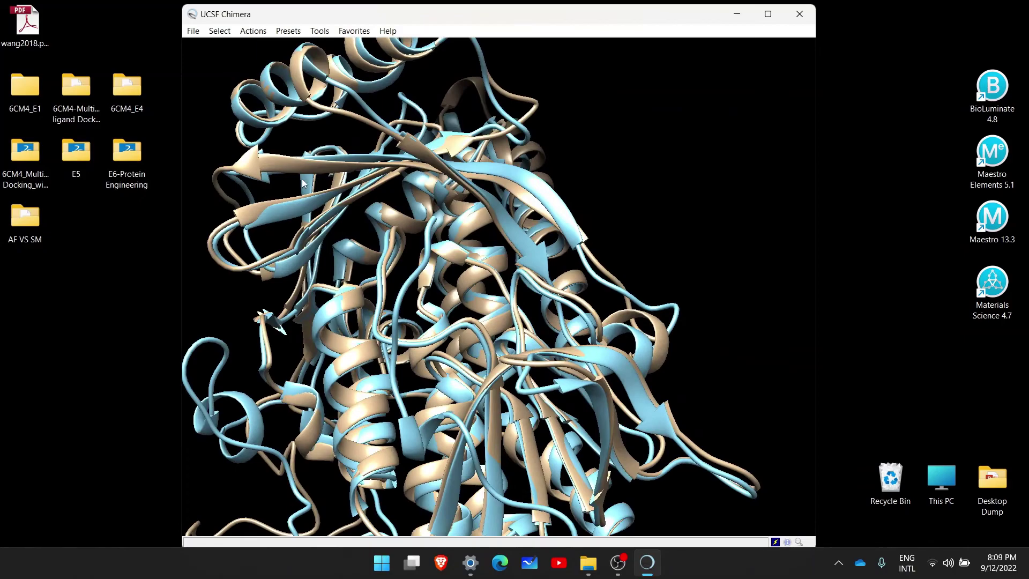
drag(288, 268, 403, 236)
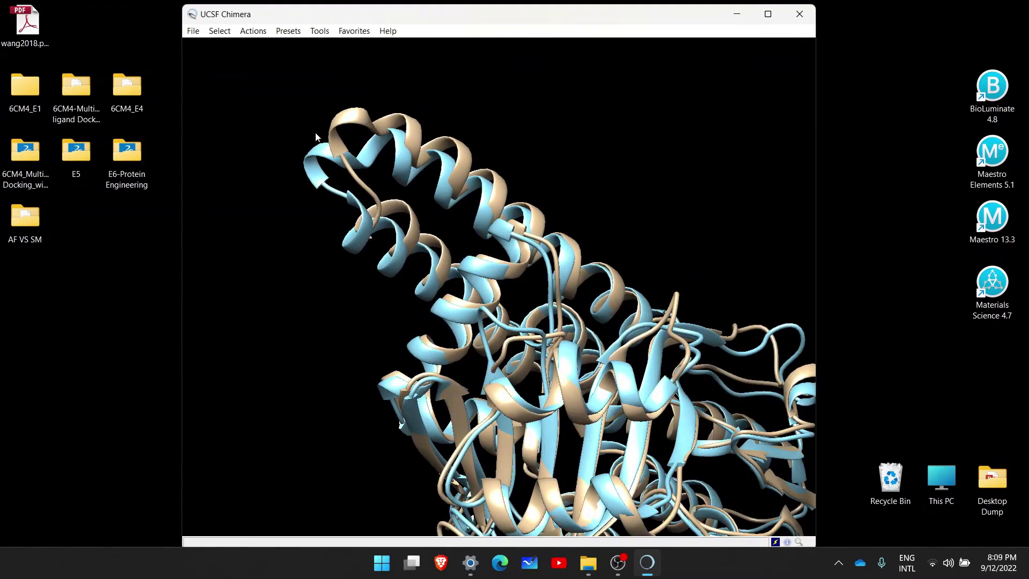
scroll(386, 172, up, 3)
drag(386, 172, 386, 264)
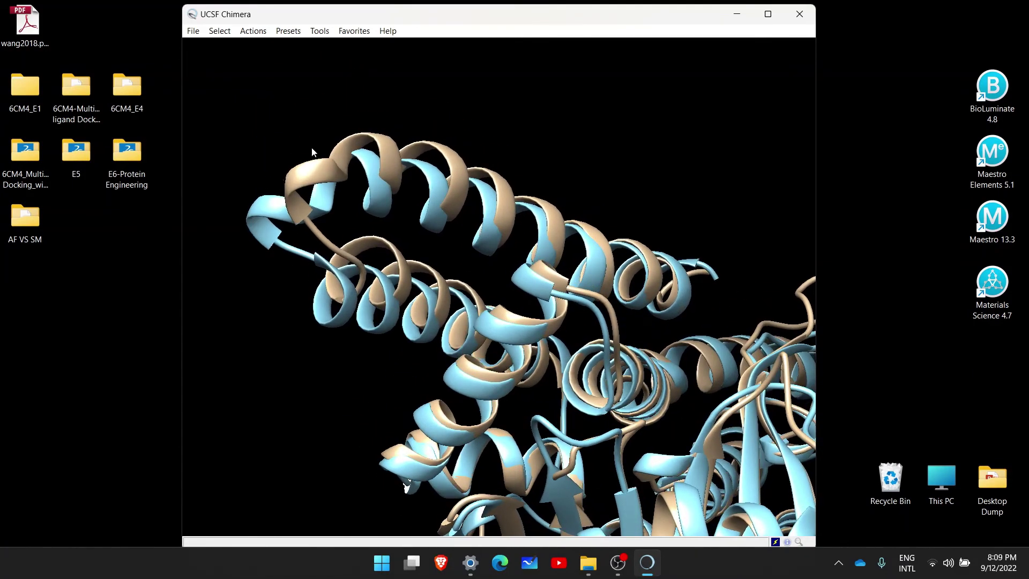
drag(649, 381, 530, 251)
scroll(530, 251, down, 10)
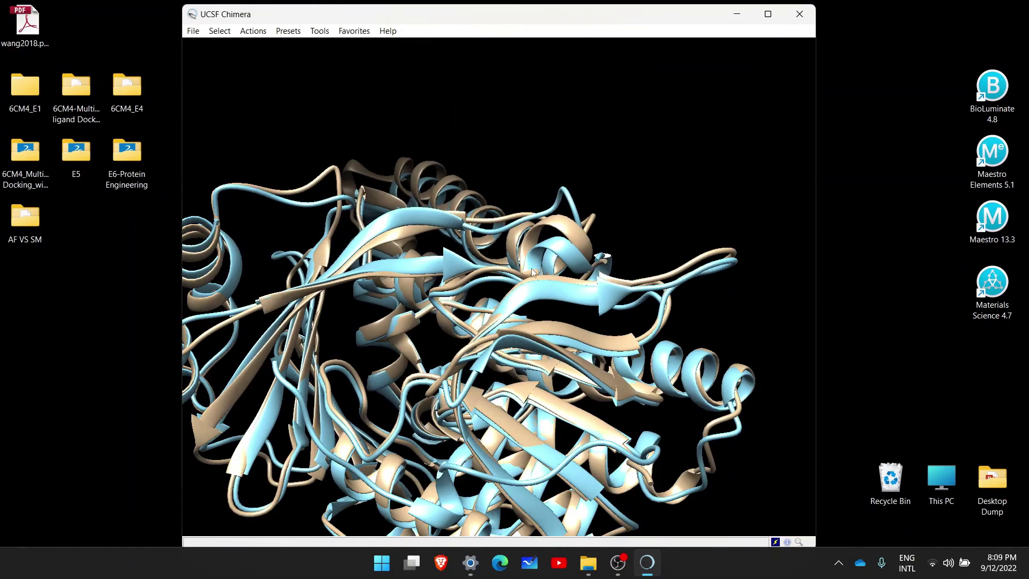
drag(442, 300, 477, 266)
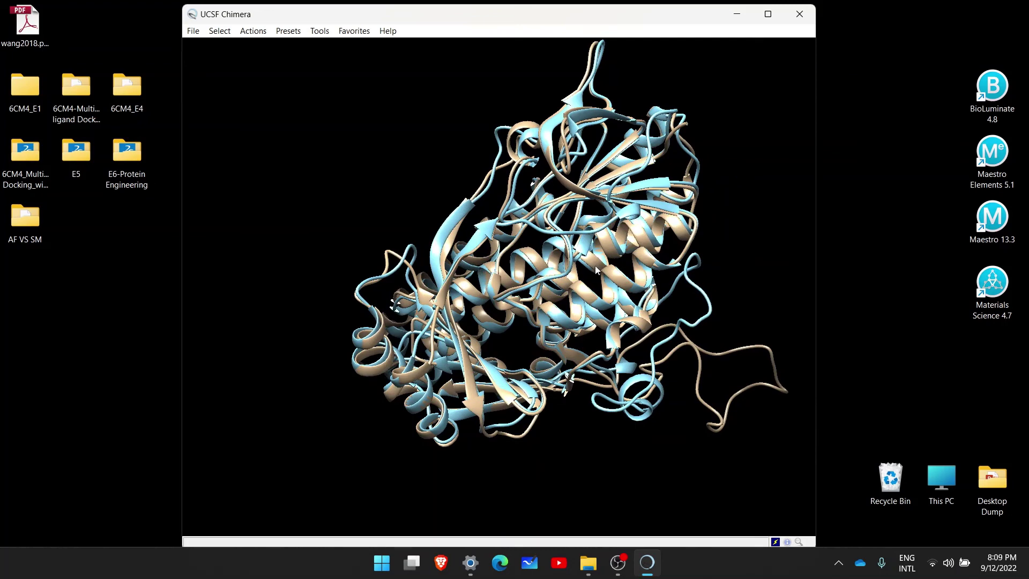
Check residue labels on both models, then rotate the overlay to a final front view.
mouse_move(619, 277)
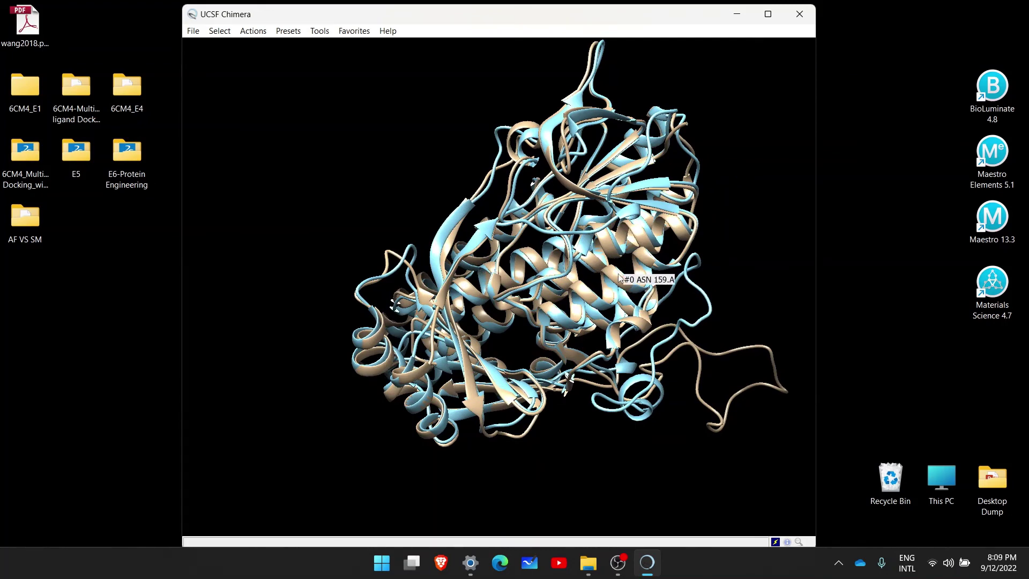
mouse_move(643, 241)
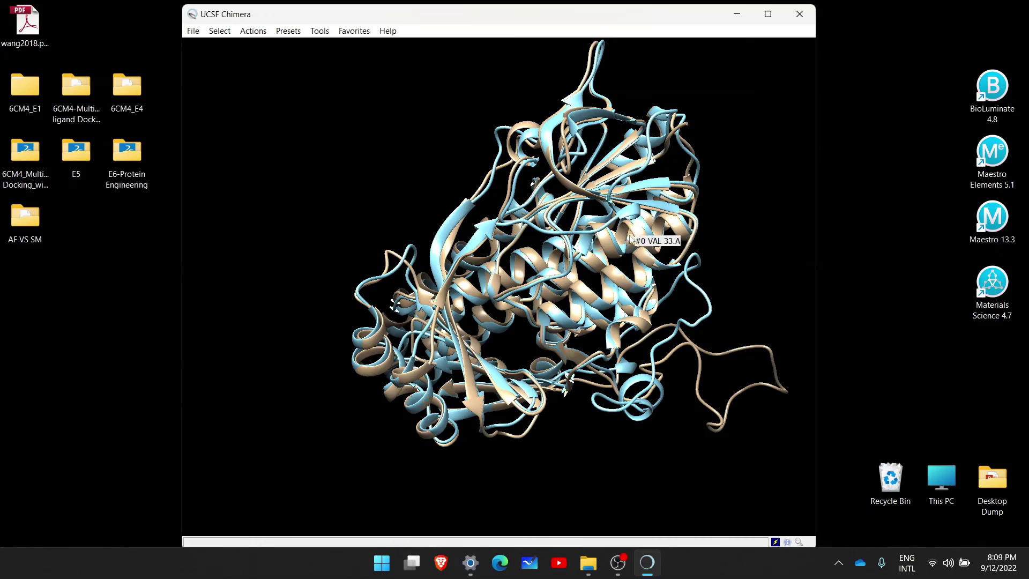
drag(586, 332, 531, 268)
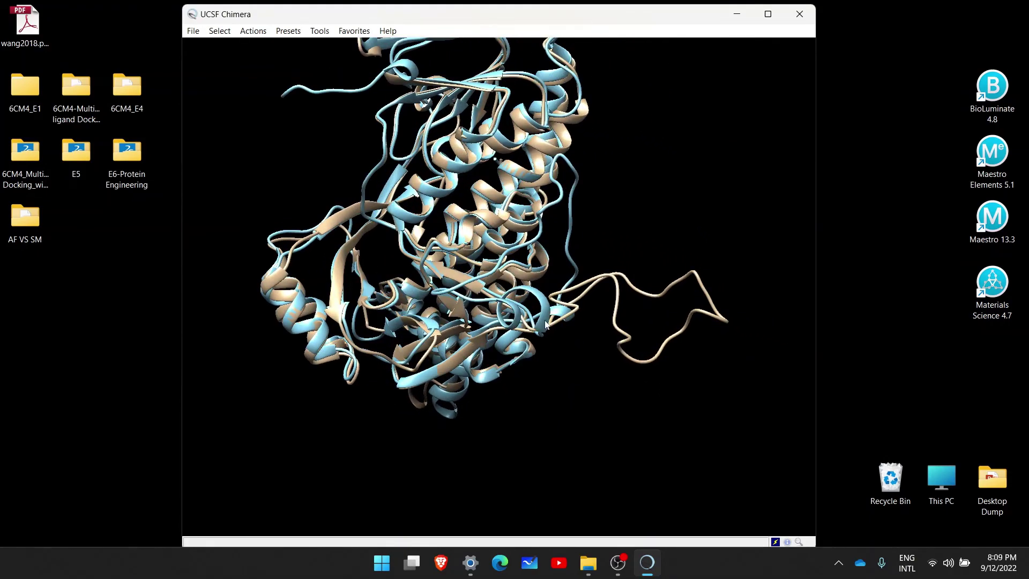
mouse_move(533, 325)
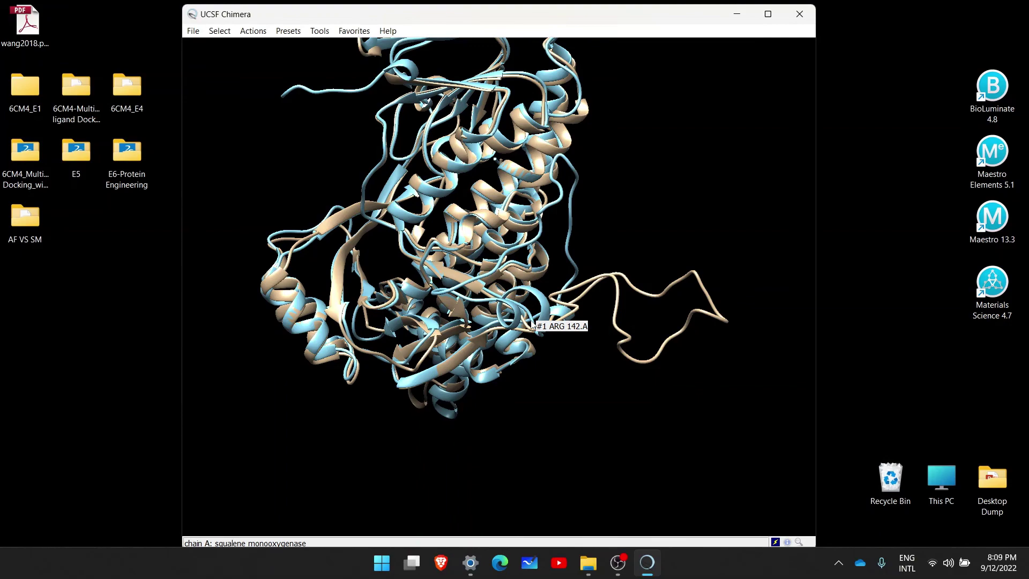
drag(301, 291, 362, 302)
drag(483, 223, 572, 237)
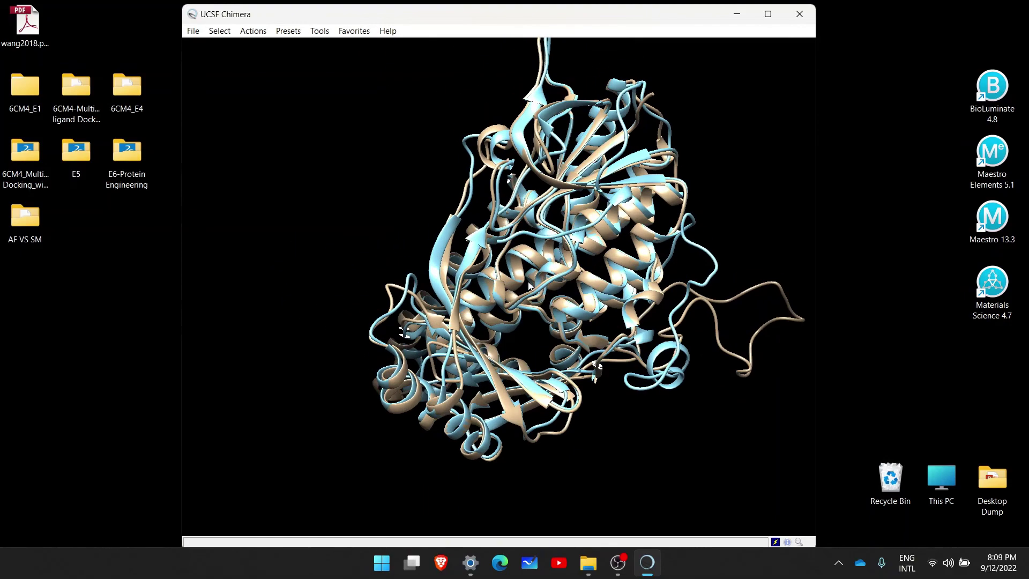
drag(591, 177, 695, 414)
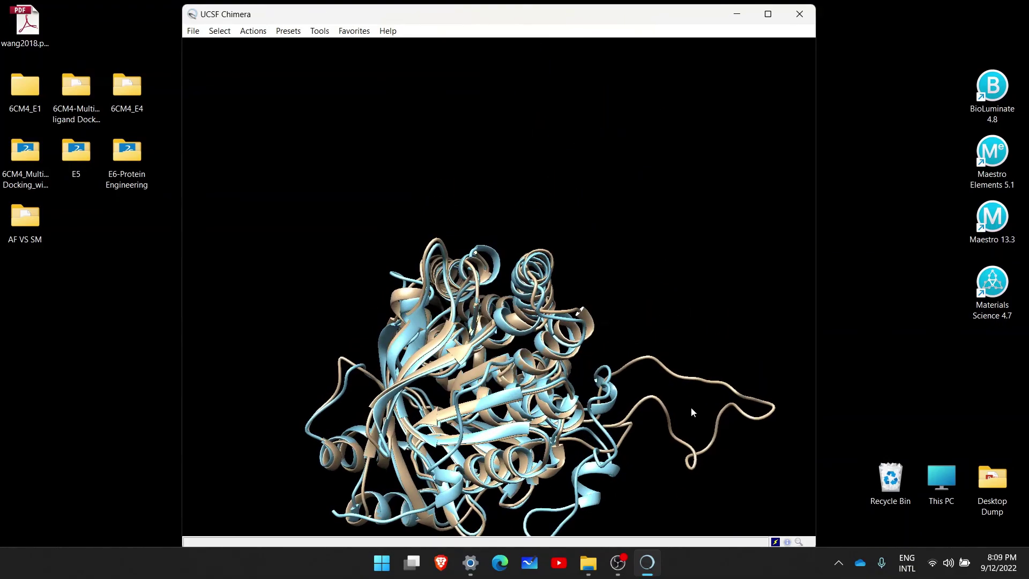
drag(576, 406, 583, 297)
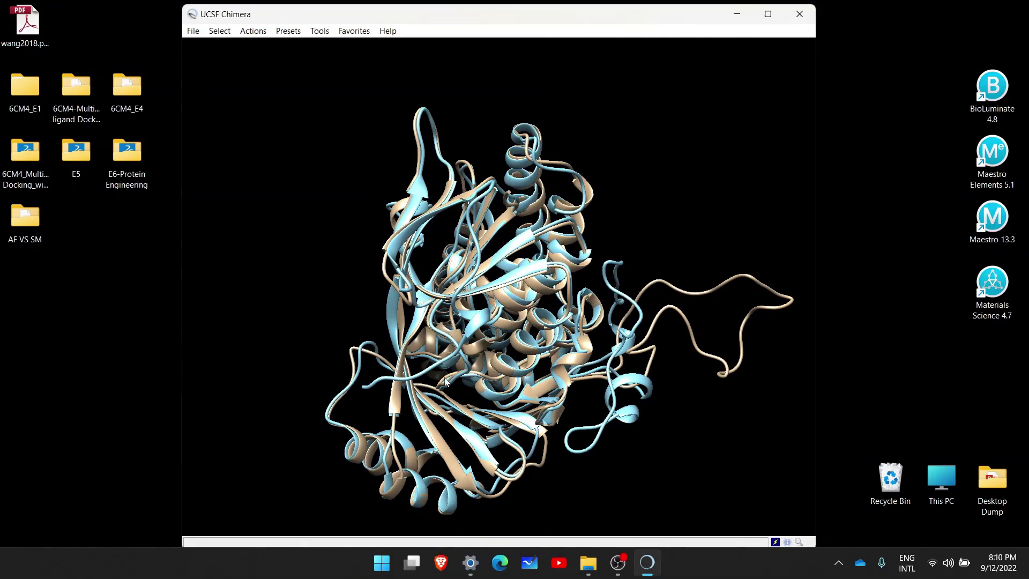
drag(445, 381, 617, 447)
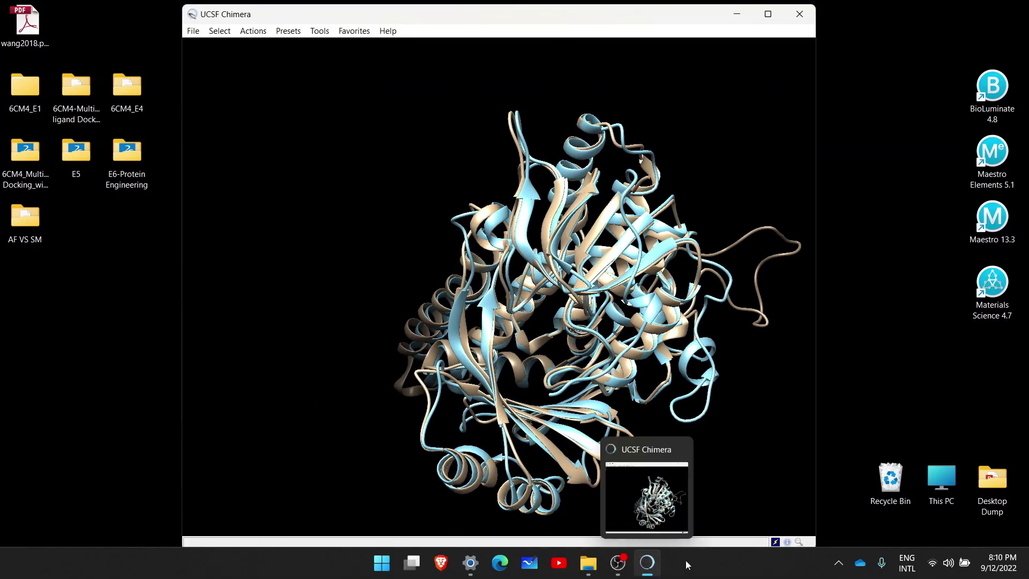